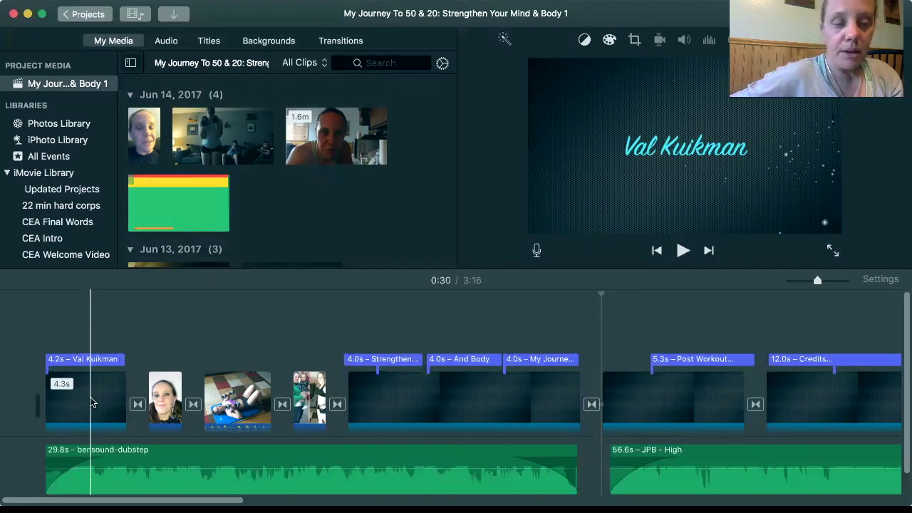
Put the playhead near the movie start and browse the Maps & Backgrounds thumbnails, including Industrial and Silk-Beige
{"action": "left_click", "coordinate": [91, 402]}
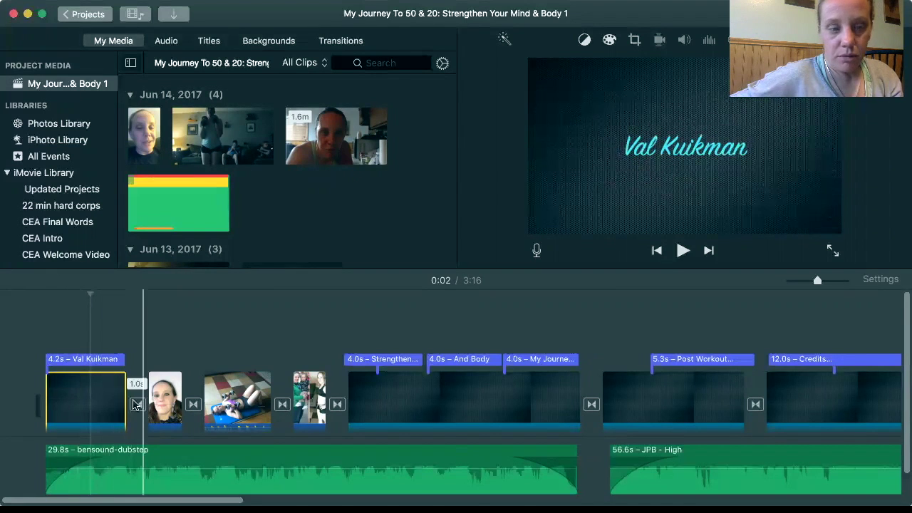
{"action": "left_click", "coordinate": [81, 403]}
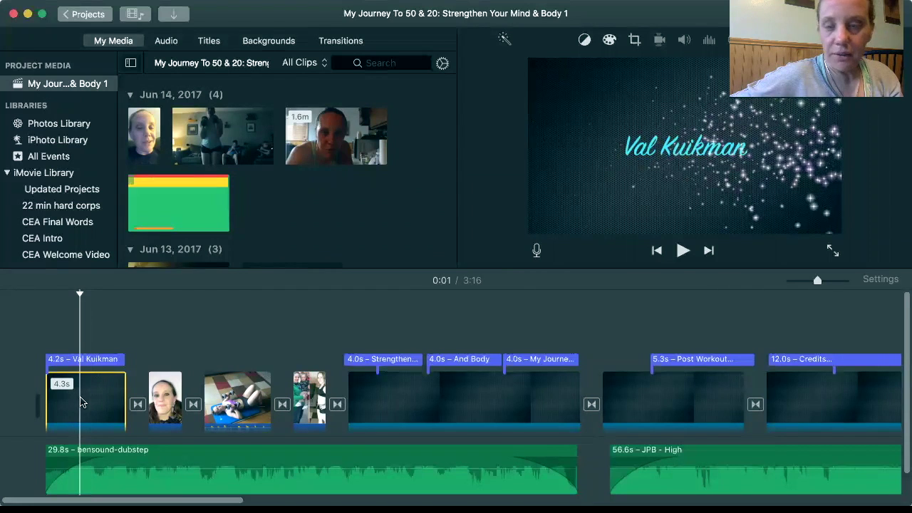
{"action": "left_click", "coordinate": [258, 43]}
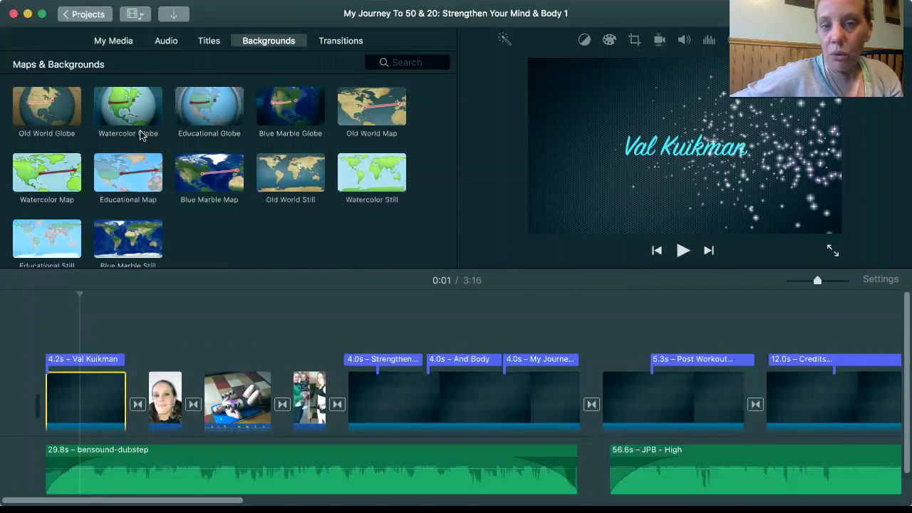
{"action": "scroll", "coordinate": [186, 184], "scroll_direction": "down", "scroll_amount": 3}
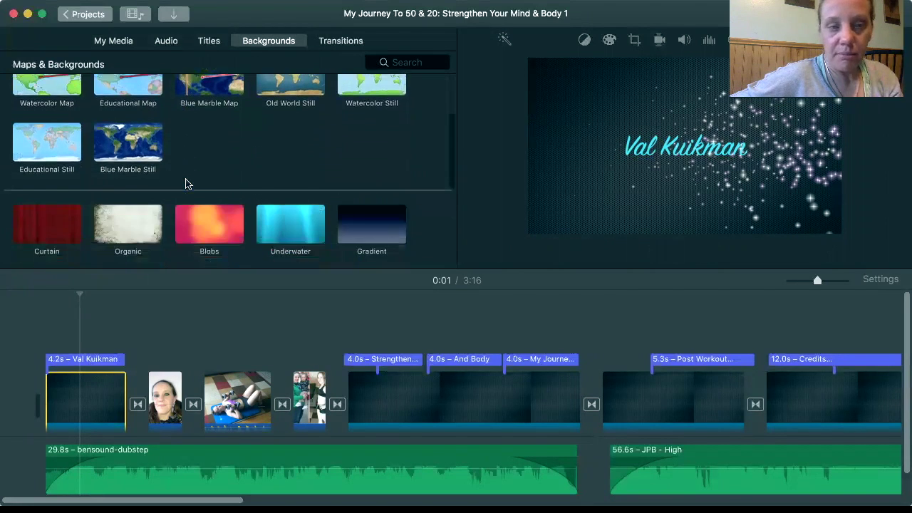
{"action": "scroll", "coordinate": [185, 184], "scroll_direction": "up", "scroll_amount": 3}
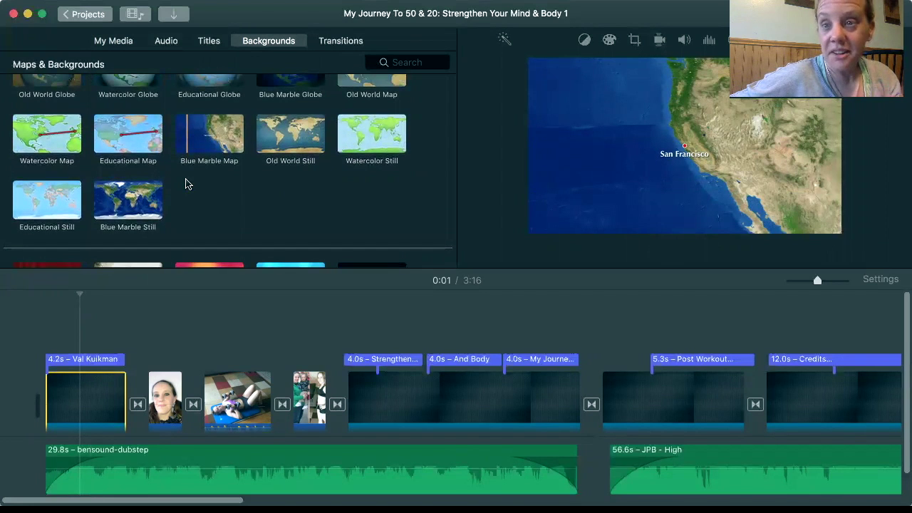
{"action": "scroll", "coordinate": [186, 184], "scroll_direction": "down", "scroll_amount": 2}
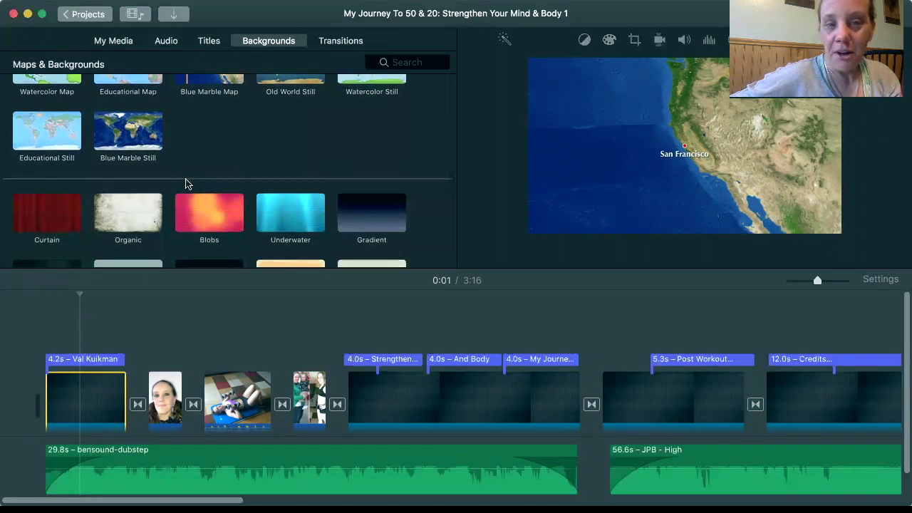
{"action": "scroll", "coordinate": [186, 184], "scroll_direction": "down", "scroll_amount": 2}
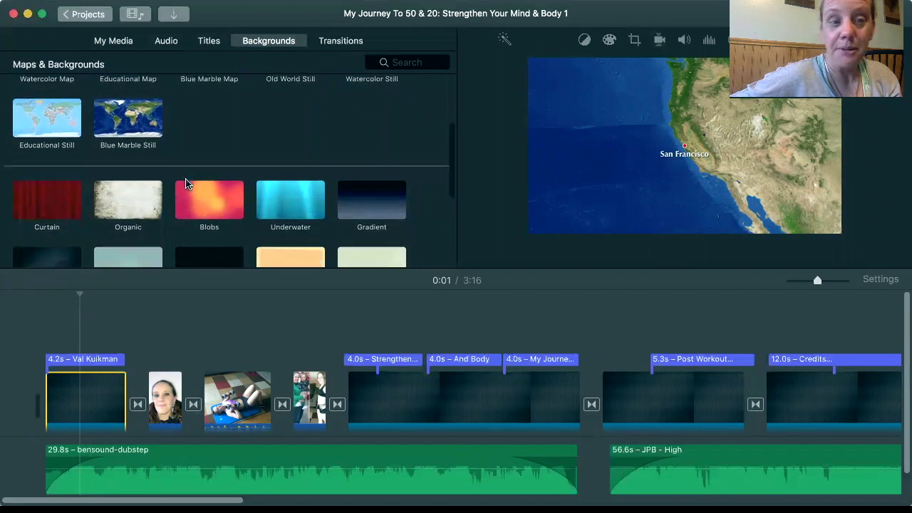
{"action": "scroll", "coordinate": [185, 184], "scroll_direction": "down", "scroll_amount": 1}
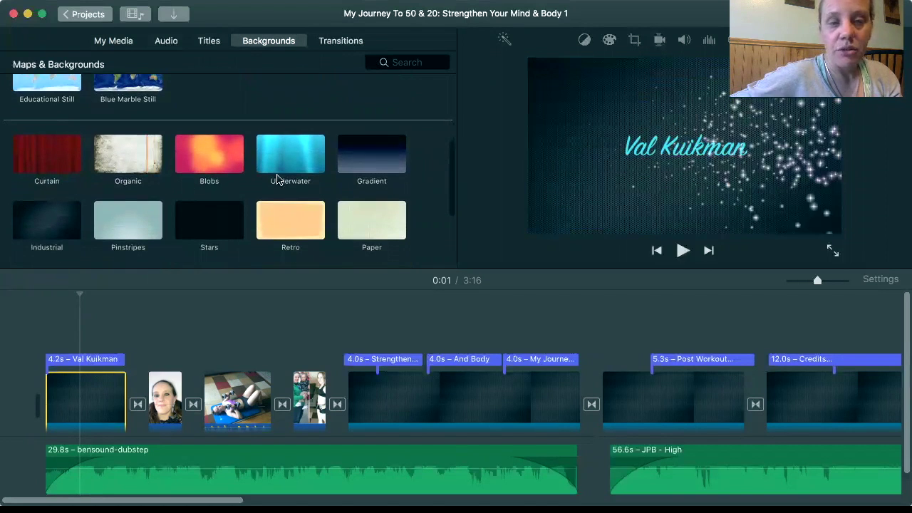
{"action": "scroll", "coordinate": [356, 175], "scroll_direction": "down", "scroll_amount": 2}
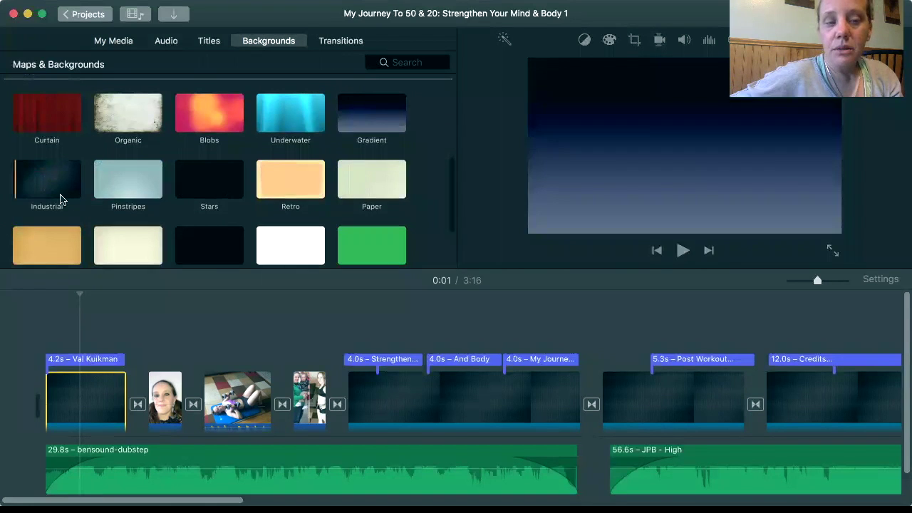
{"action": "scroll", "coordinate": [130, 173], "scroll_direction": "down", "scroll_amount": 4}
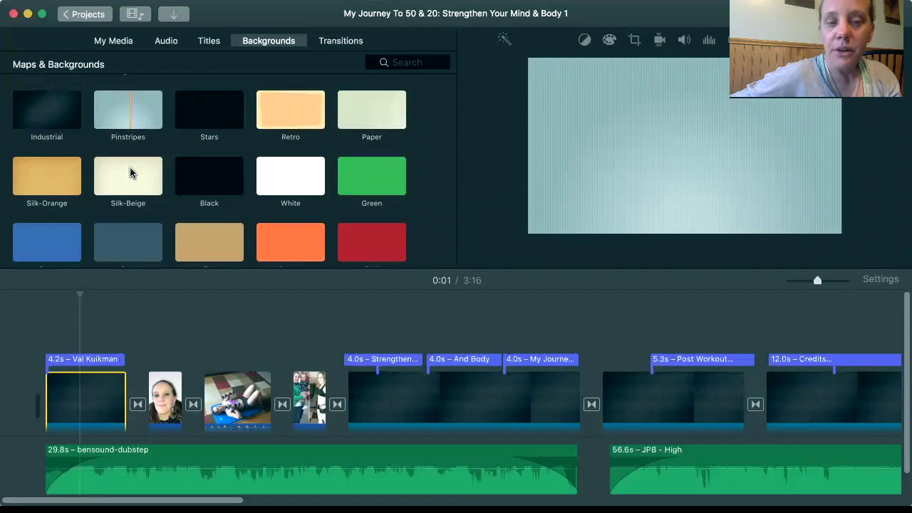
{"action": "scroll", "coordinate": [132, 173], "scroll_direction": "up", "scroll_amount": 1}
{"action": "scroll", "coordinate": [128, 204], "scroll_direction": "up", "scroll_amount": 2}
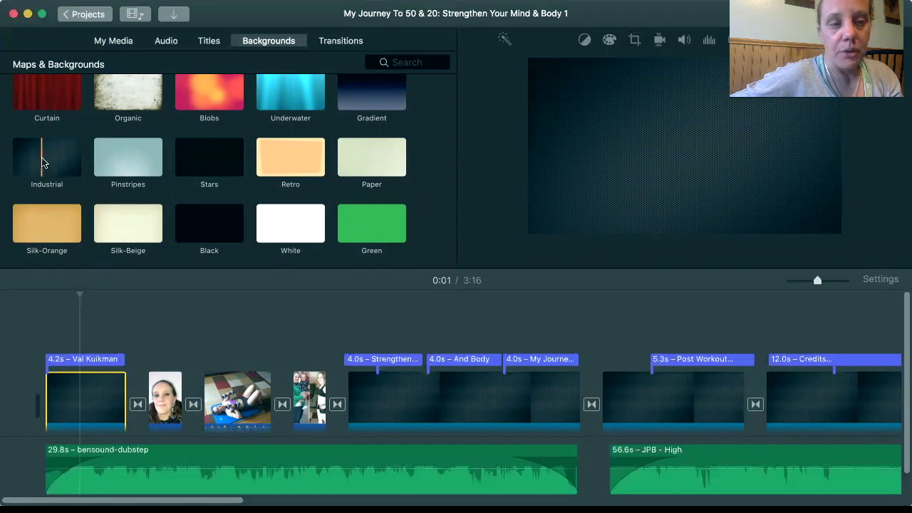
Add the Industrial background near the movie start, then delete the extra 3.5s clip again
{"action": "left_click", "coordinate": [42, 163]}
{"action": "left_click_drag", "start_coordinate": [42, 162], "coordinate": [151, 399]}
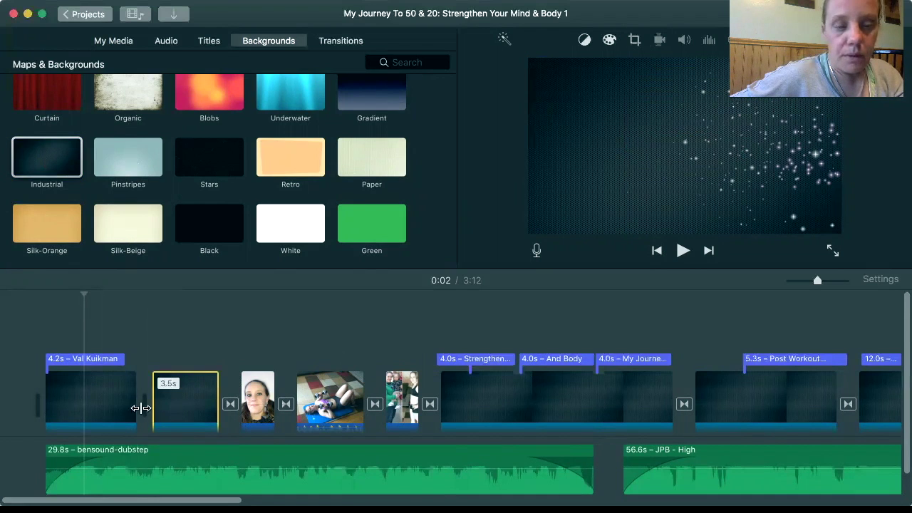
{"action": "left_click", "coordinate": [82, 363]}
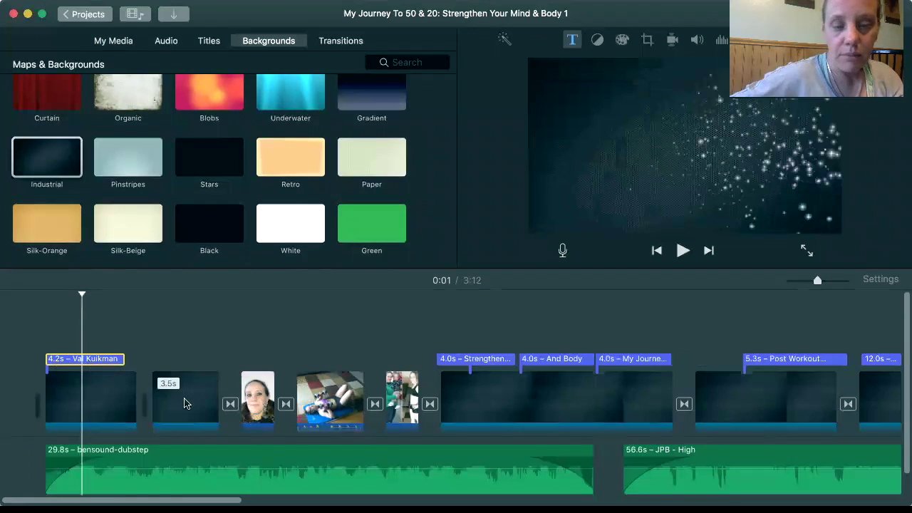
{"action": "left_click", "coordinate": [184, 404]}
{"action": "key", "text": "Delete"}
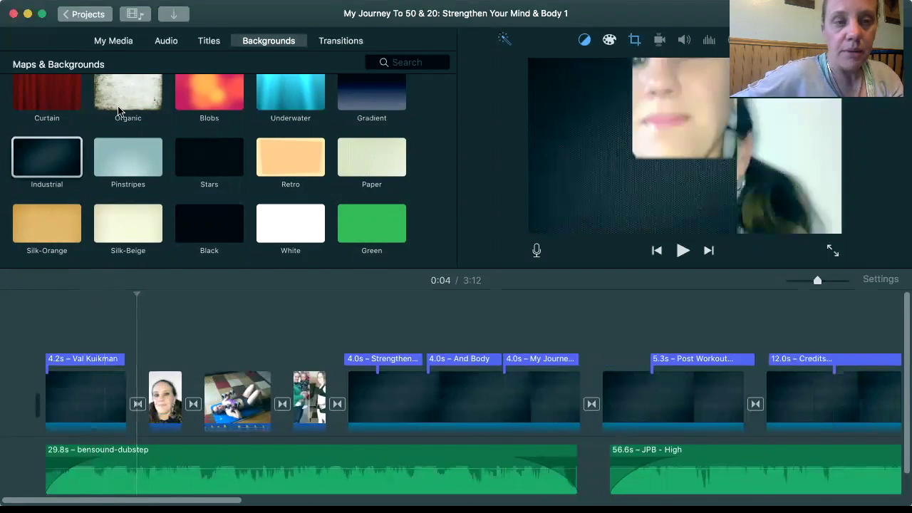
Browse the Titles collection down to the Pixie Dust style
{"action": "left_click", "coordinate": [209, 41]}
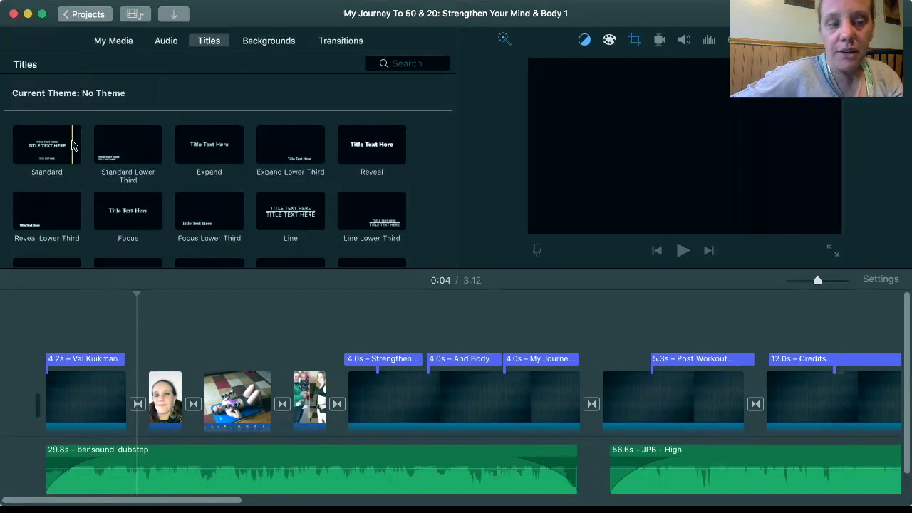
{"action": "scroll", "coordinate": [76, 146], "scroll_direction": "down", "scroll_amount": 1}
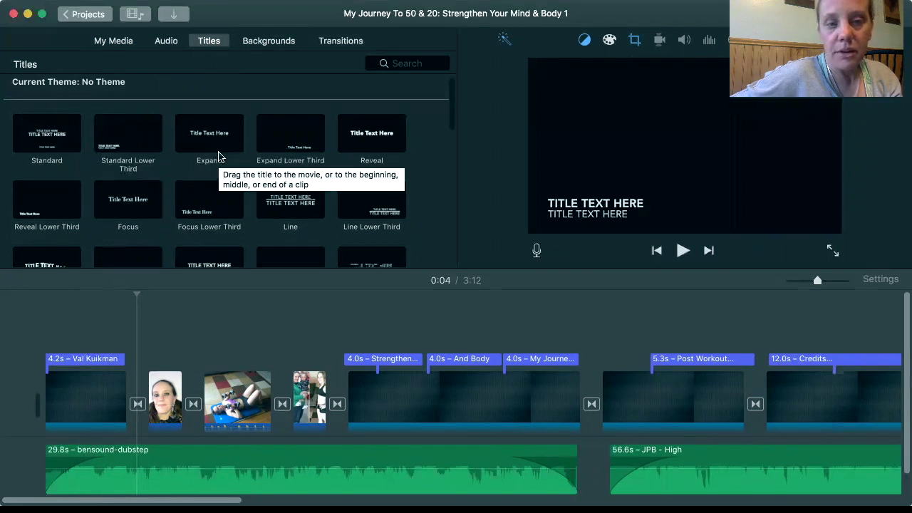
{"action": "scroll", "coordinate": [240, 150], "scroll_direction": "down", "scroll_amount": 3}
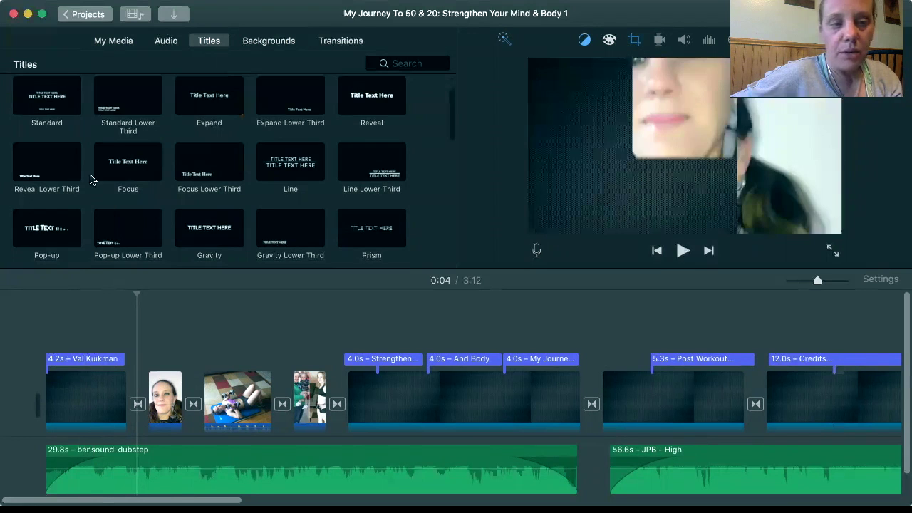
{"action": "scroll", "coordinate": [90, 178], "scroll_direction": "down", "scroll_amount": 10}
{"action": "scroll", "coordinate": [90, 179], "scroll_direction": "down", "scroll_amount": 2}
{"action": "scroll", "coordinate": [78, 193], "scroll_direction": "up", "scroll_amount": 1}
{"action": "scroll", "coordinate": [71, 203], "scroll_direction": "down", "scroll_amount": 4}
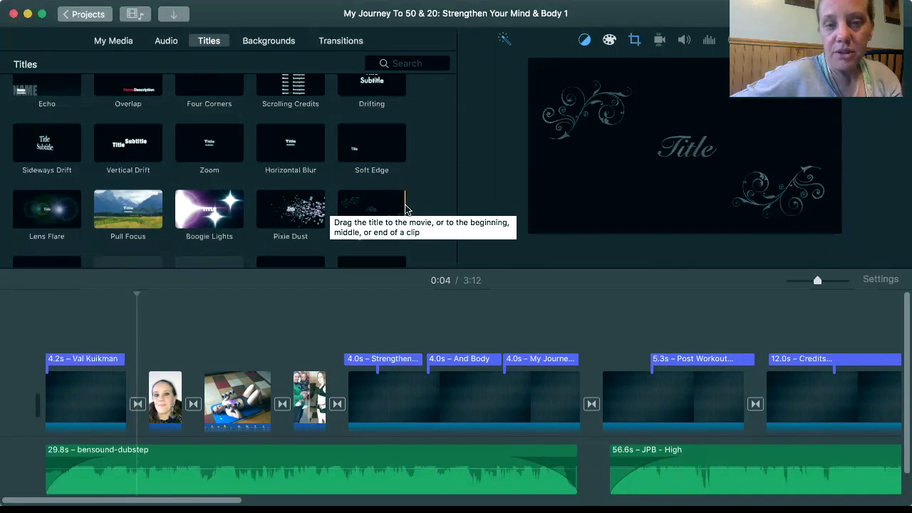
{"action": "scroll", "coordinate": [359, 153], "scroll_direction": "down", "scroll_amount": 2}
{"action": "scroll", "coordinate": [359, 157], "scroll_direction": "down", "scroll_amount": 1}
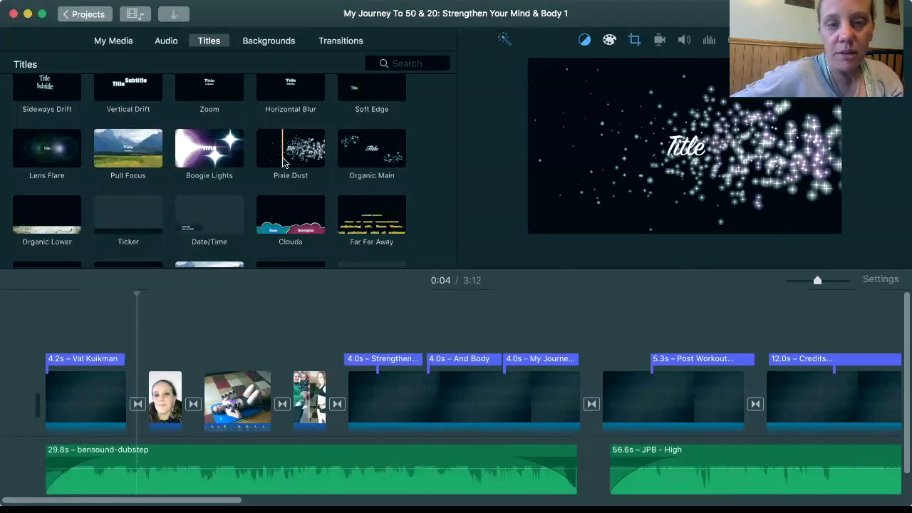
Apply the Pixie Dust style over the first clip and trim that clip's end
{"action": "left_click", "coordinate": [283, 162]}
{"action": "left_click_drag", "start_coordinate": [283, 162], "coordinate": [331, 144]}
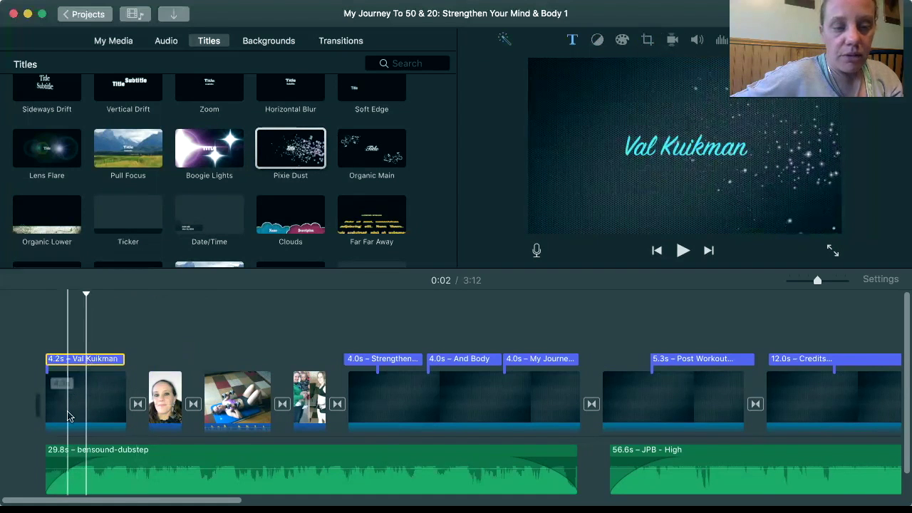
{"action": "left_click", "coordinate": [69, 411]}
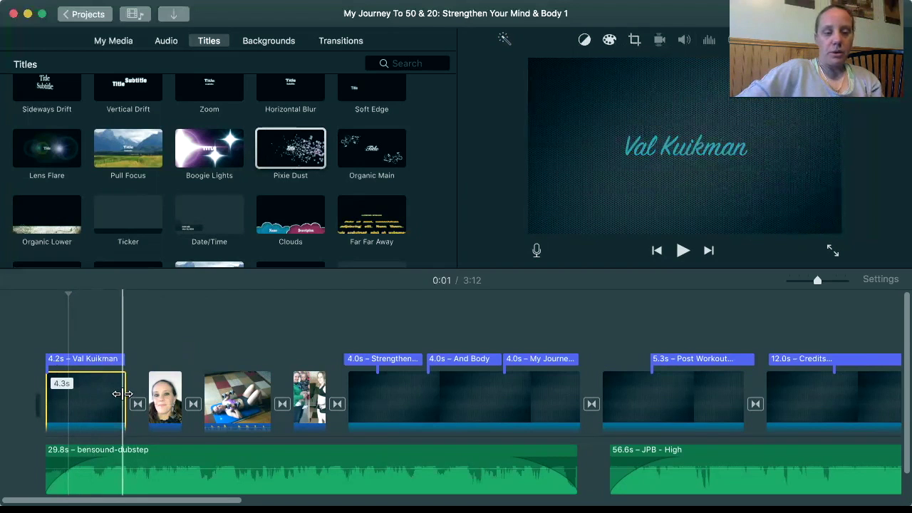
{"action": "left_click_drag", "start_coordinate": [123, 393], "coordinate": [124, 392]}
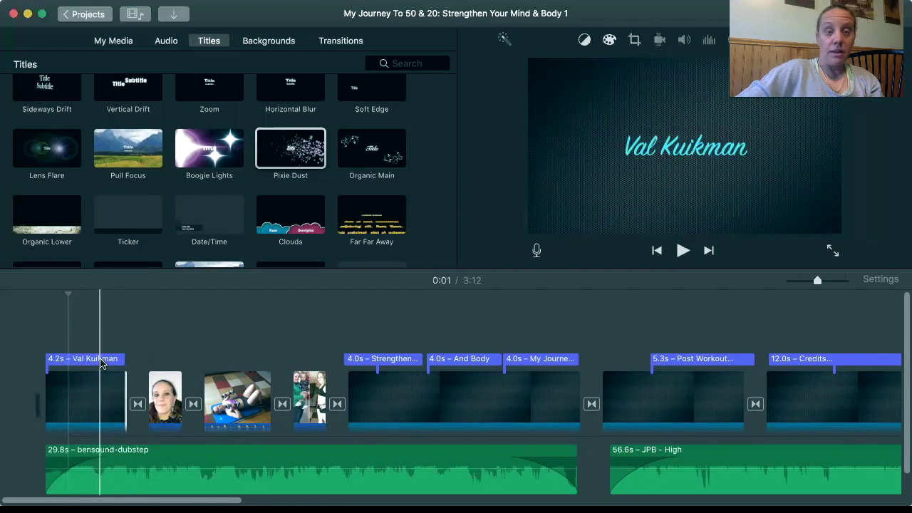
Show the opening title's font settings: SignPainter-HouseScript at size 192
{"action": "left_click", "coordinate": [101, 363]}
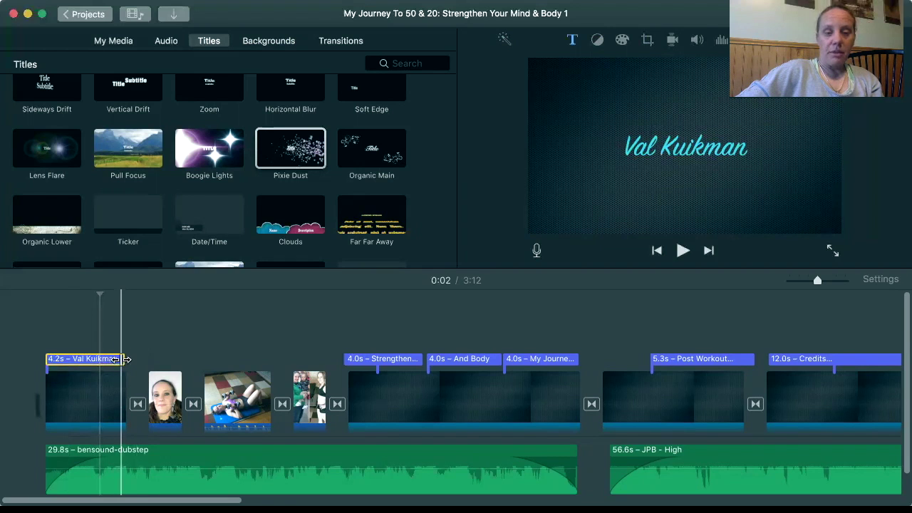
{"action": "left_click", "coordinate": [81, 363]}
{"action": "double_click", "coordinate": [82, 362]}
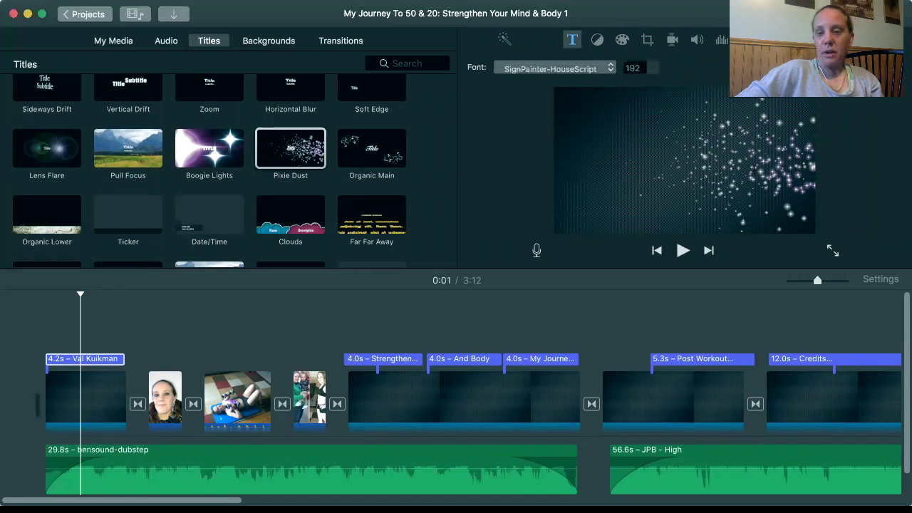
Keep SignPainter-HouseScript as the opening title's font after checking the font list
{"action": "left_click", "coordinate": [565, 69]}
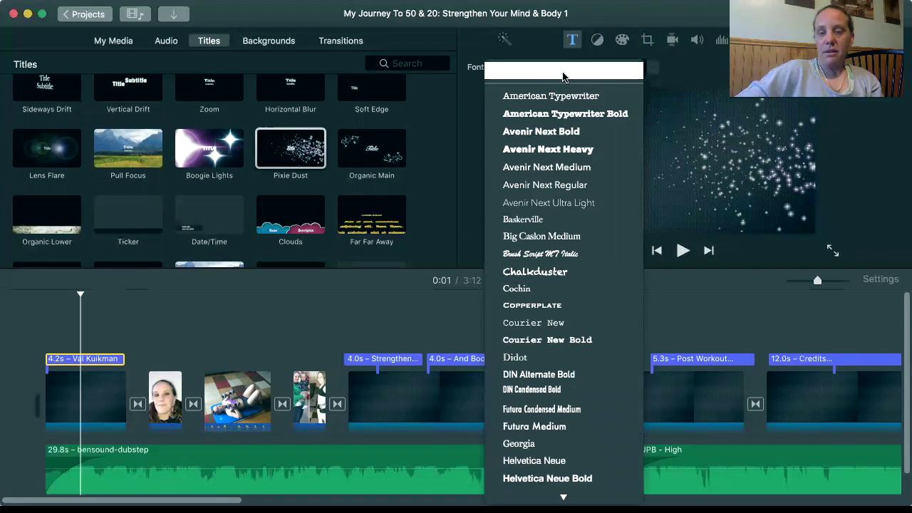
{"action": "left_click", "coordinate": [563, 74]}
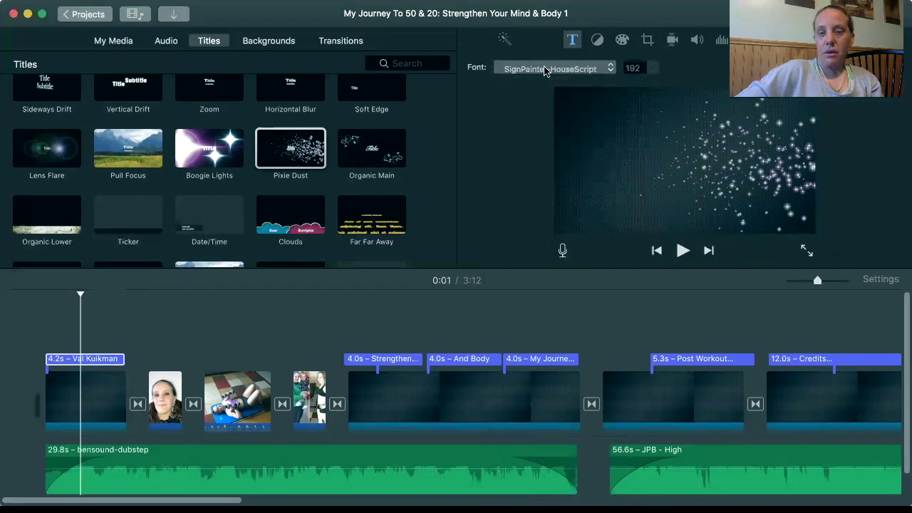
{"action": "left_click", "coordinate": [543, 69]}
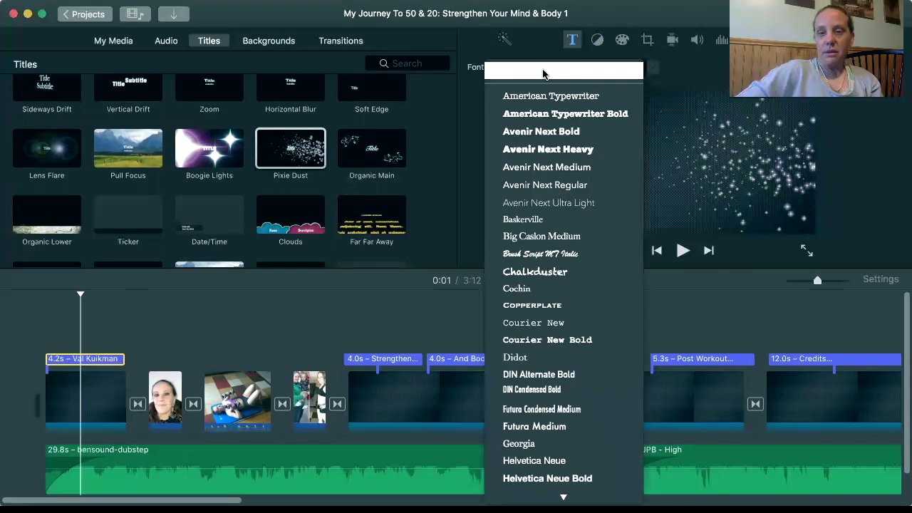
{"action": "left_click", "coordinate": [543, 74]}
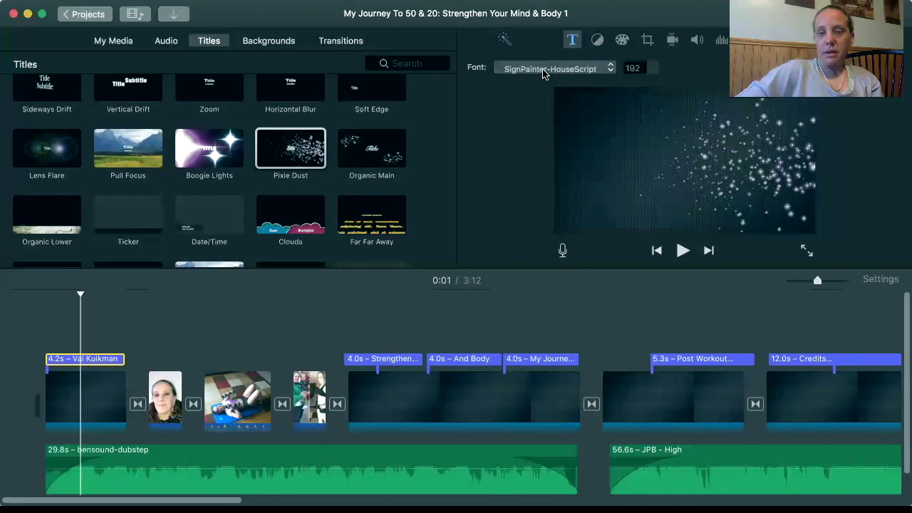
Preview the Pixie Dust animation and bring up the title text colour picker showing cyan 44D9E6
{"action": "left_click", "coordinate": [505, 129]}
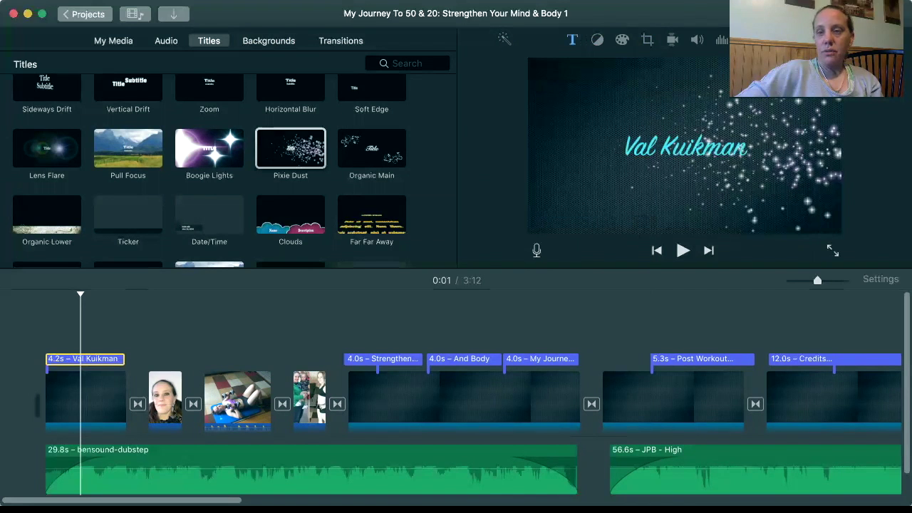
{"action": "left_click", "coordinate": [684, 145]}
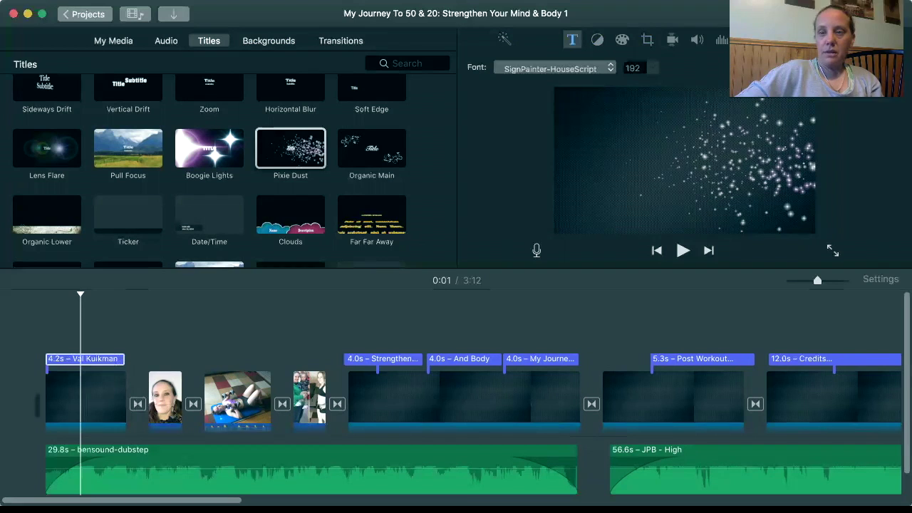
{"action": "key", "text": "super+shift+c"}
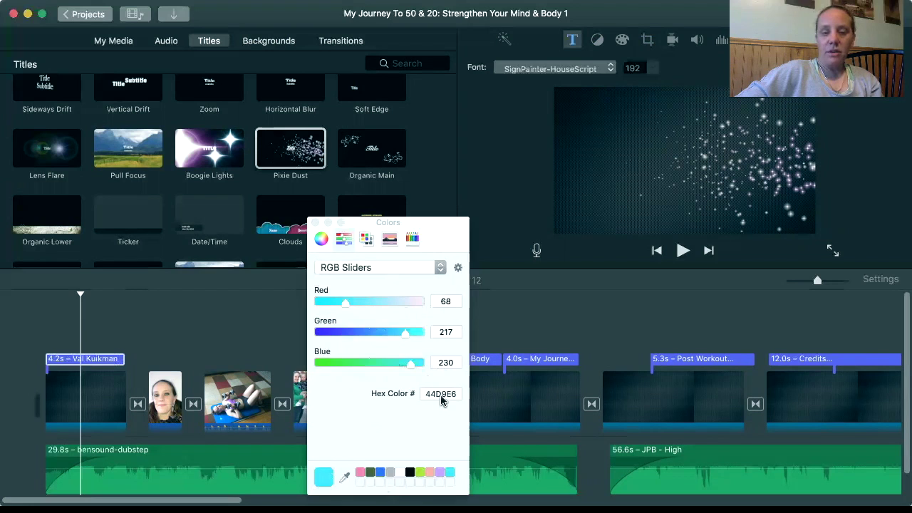
Confirm the title text's hex colour is 44D9E6, then close the Colors window
{"action": "left_click", "coordinate": [442, 397]}
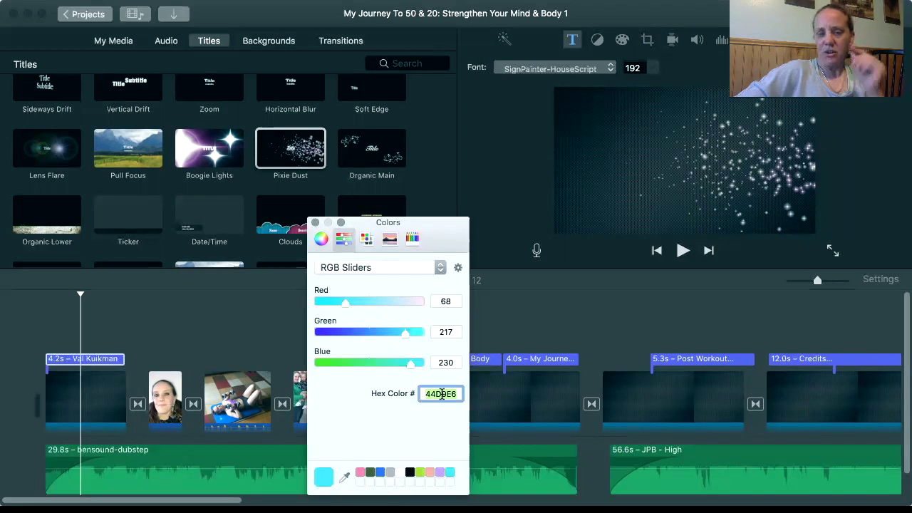
{"action": "left_click", "coordinate": [443, 396]}
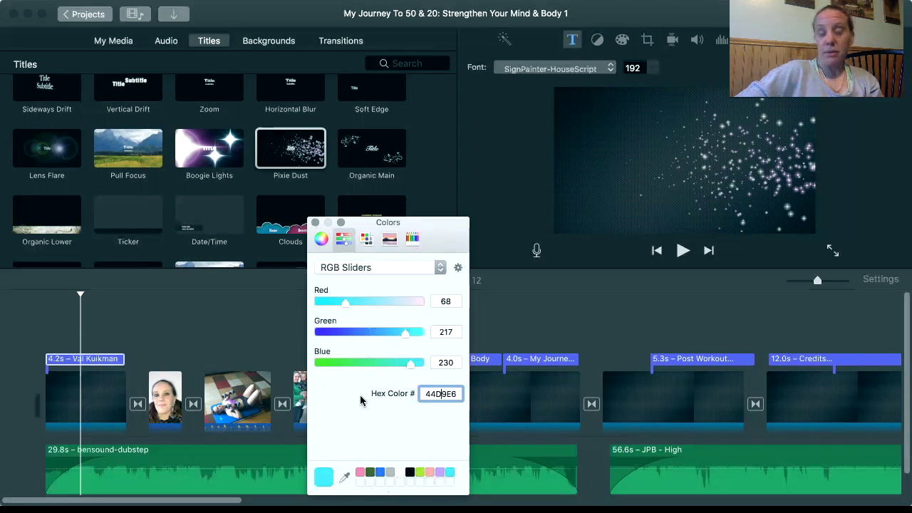
{"action": "left_click", "coordinate": [315, 223]}
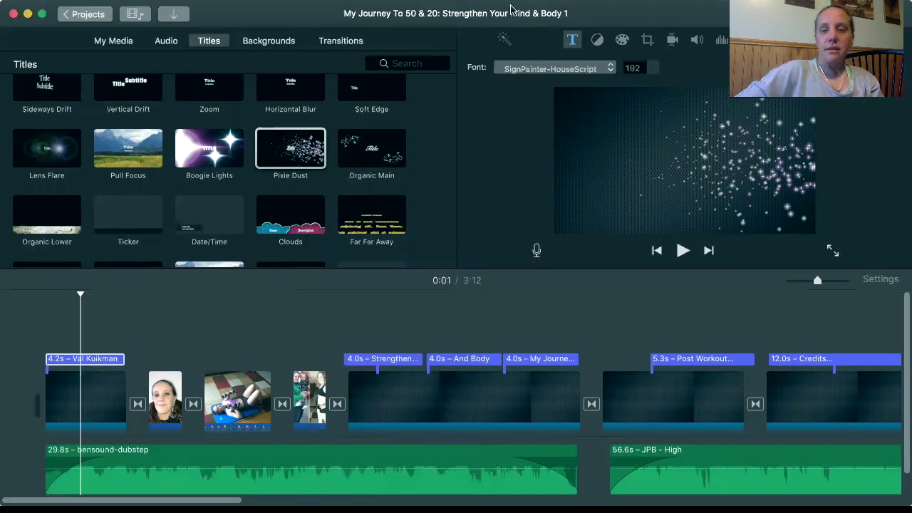
Keep SignPainter-HouseScript chosen as the name title's font
{"action": "left_click", "coordinate": [522, 66]}
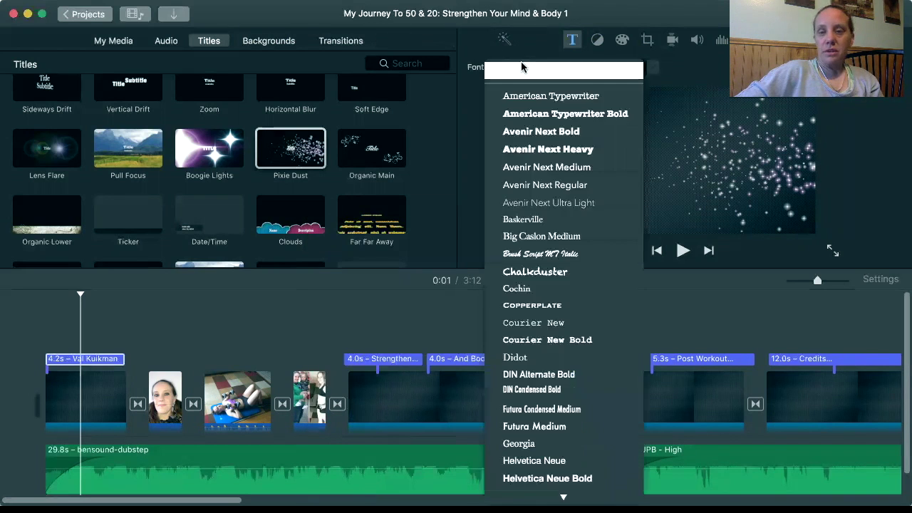
{"action": "left_click", "coordinate": [523, 71]}
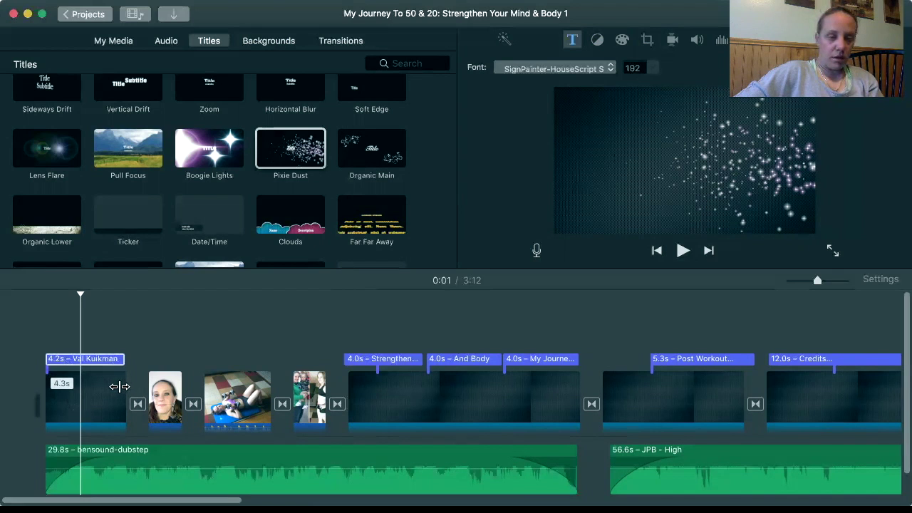
Trim the first clip beneath the name title from 4.3s to 4.2s and show the transition styles
{"action": "left_click", "coordinate": [102, 393]}
{"action": "mouse_move", "coordinate": [128, 397]}
{"action": "left_mouse_down"}
{"action": "mouse_move", "coordinate": [113, 390]}
{"action": "mouse_move", "coordinate": [122, 391]}
{"action": "left_mouse_up"}
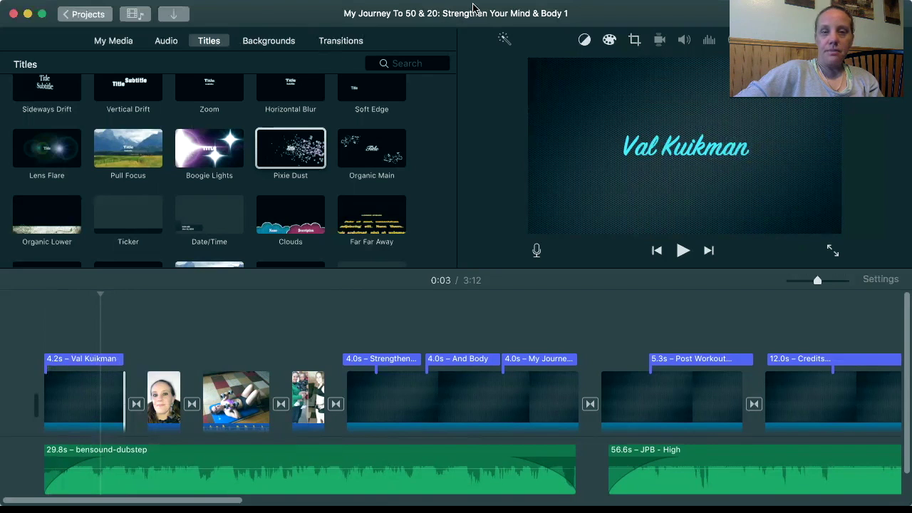
{"action": "left_click", "coordinate": [338, 42]}
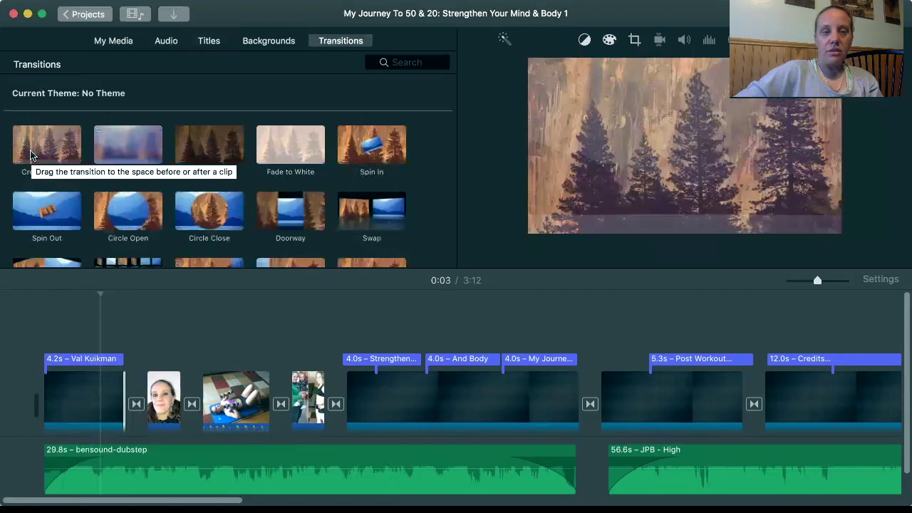
{"action": "left_click", "coordinate": [32, 156]}
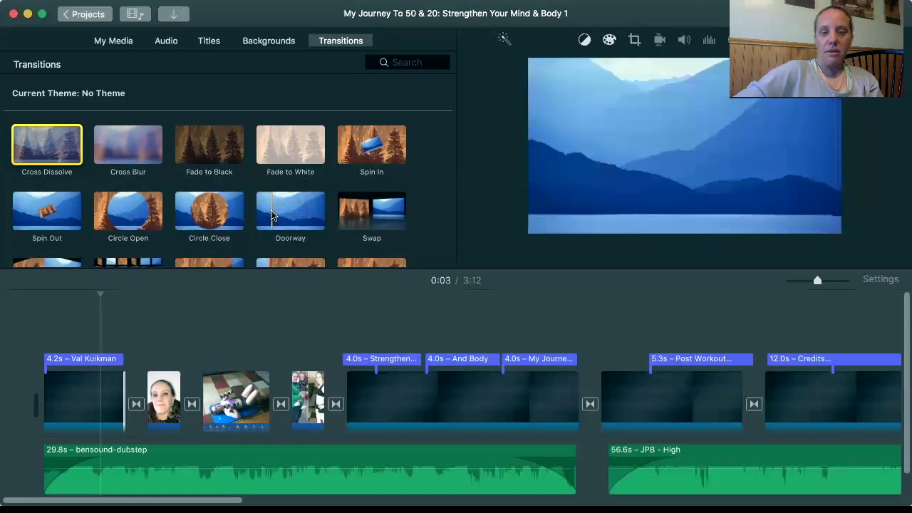
{"action": "scroll", "coordinate": [270, 215], "scroll_direction": "down", "scroll_amount": 2}
{"action": "scroll", "coordinate": [271, 215], "scroll_direction": "down", "scroll_amount": 1}
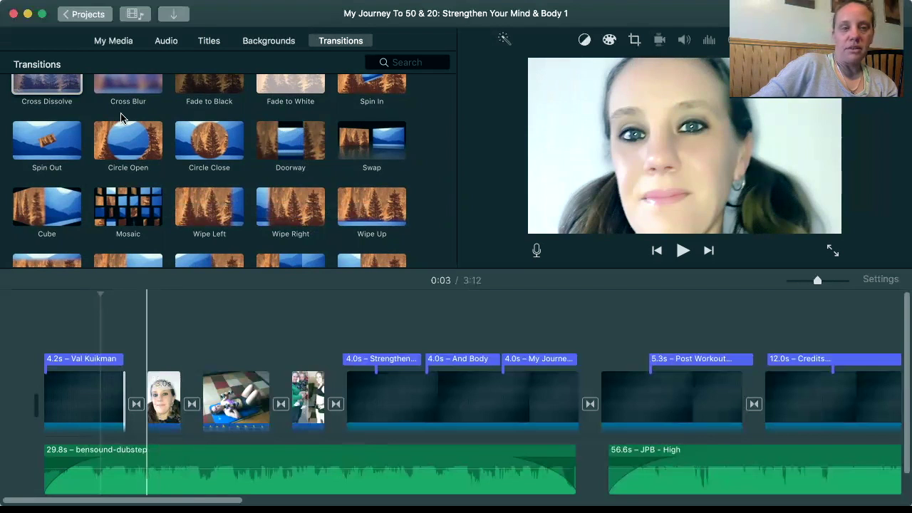
Locate the Clean Eating Academy image in Downloads, then close Import without importing anything
{"action": "left_click", "coordinate": [174, 17]}
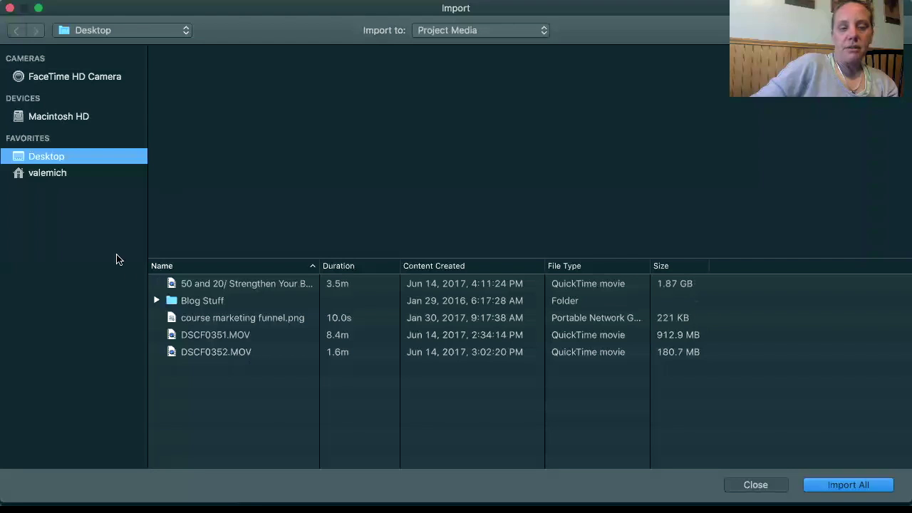
{"action": "left_click", "coordinate": [60, 178]}
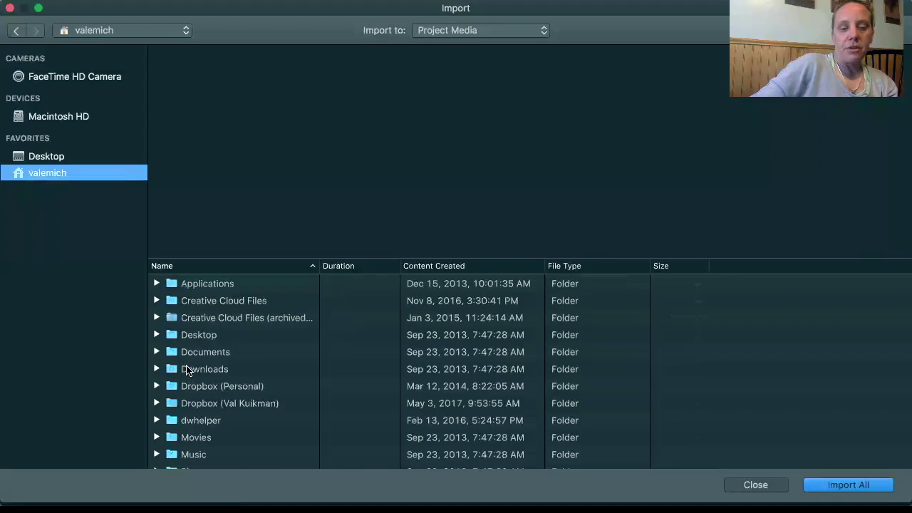
{"action": "double_click", "coordinate": [189, 371]}
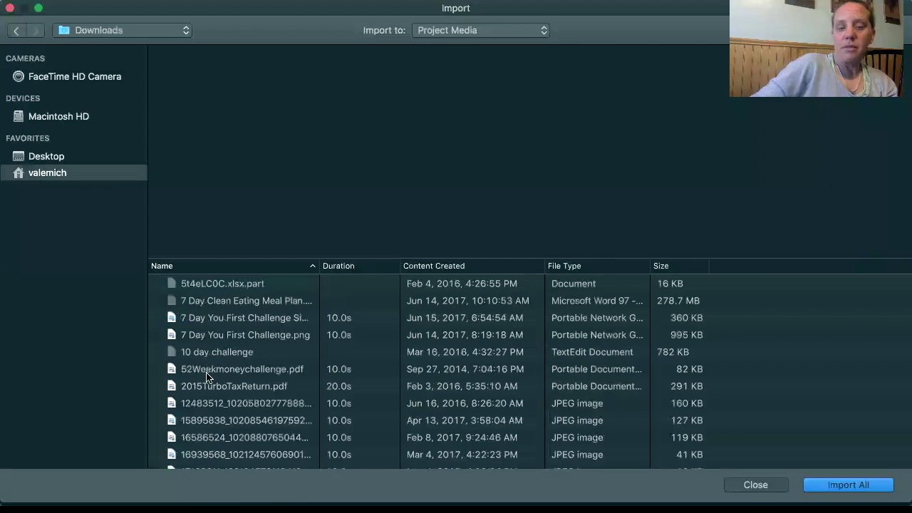
{"action": "scroll", "coordinate": [259, 359], "scroll_direction": "down", "scroll_amount": 10}
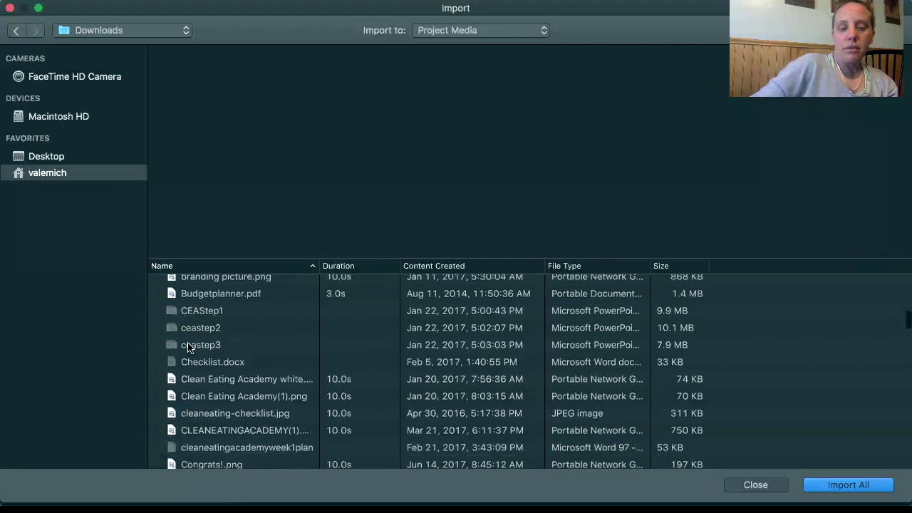
{"action": "left_click", "coordinate": [190, 382]}
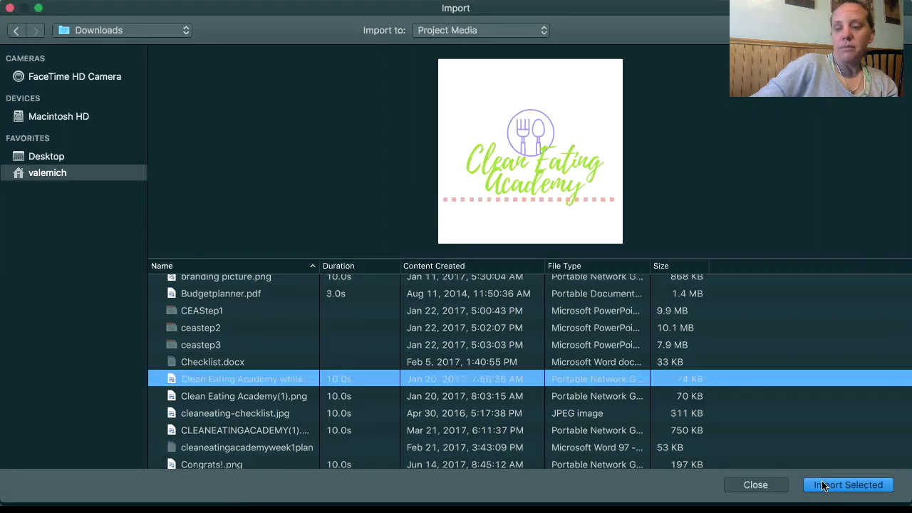
{"action": "left_click", "coordinate": [754, 485]}
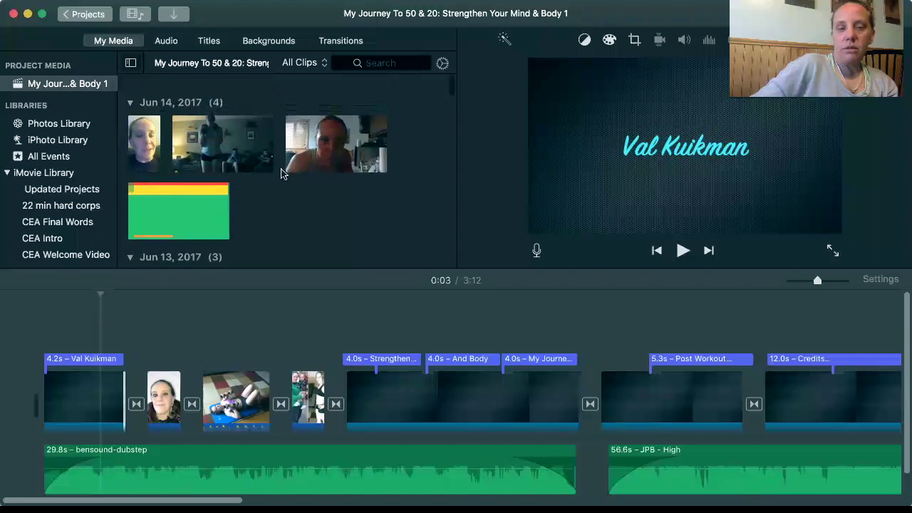
{"action": "scroll", "coordinate": [196, 200], "scroll_direction": "down", "scroll_amount": 10}
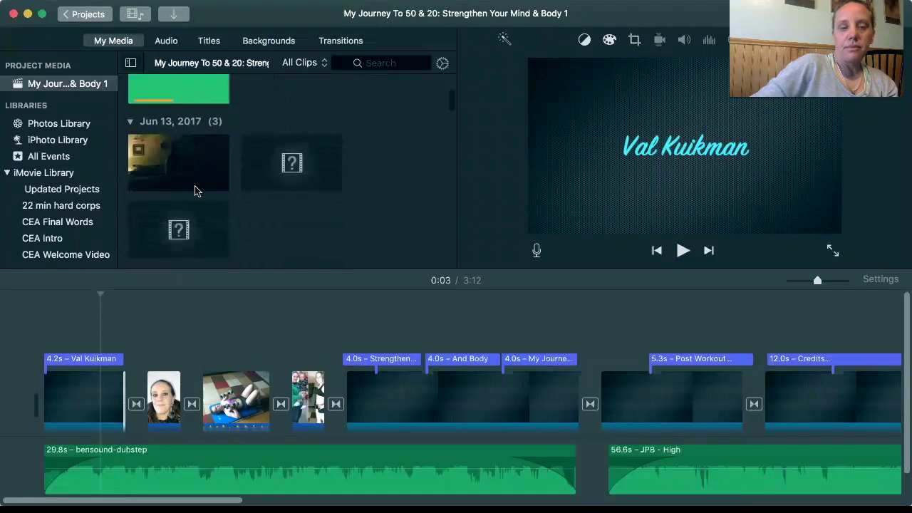
{"action": "scroll", "coordinate": [196, 191], "scroll_direction": "down", "scroll_amount": 2}
{"action": "scroll", "coordinate": [196, 191], "scroll_direction": "up", "scroll_amount": 3}
{"action": "scroll", "coordinate": [196, 191], "scroll_direction": "down", "scroll_amount": 4}
{"action": "scroll", "coordinate": [196, 191], "scroll_direction": "down", "scroll_amount": 10}
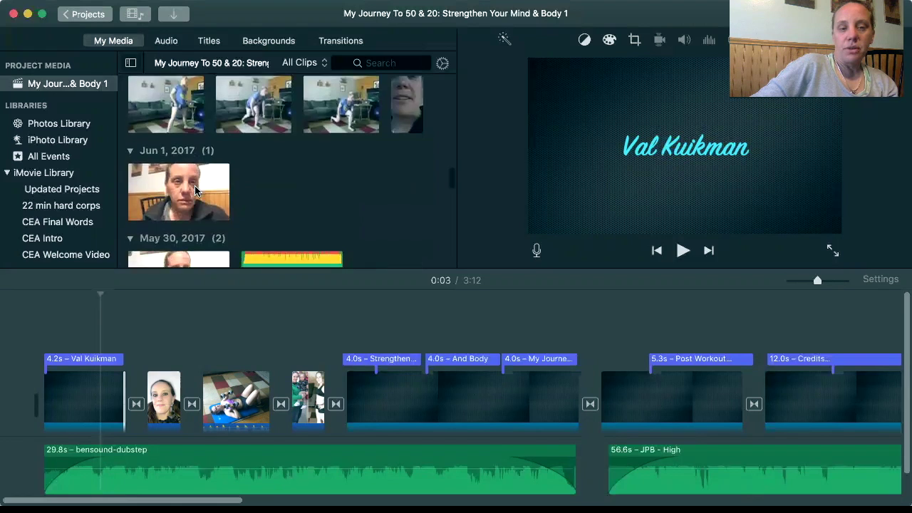
{"action": "scroll", "coordinate": [197, 191], "scroll_direction": "up", "scroll_amount": 1}
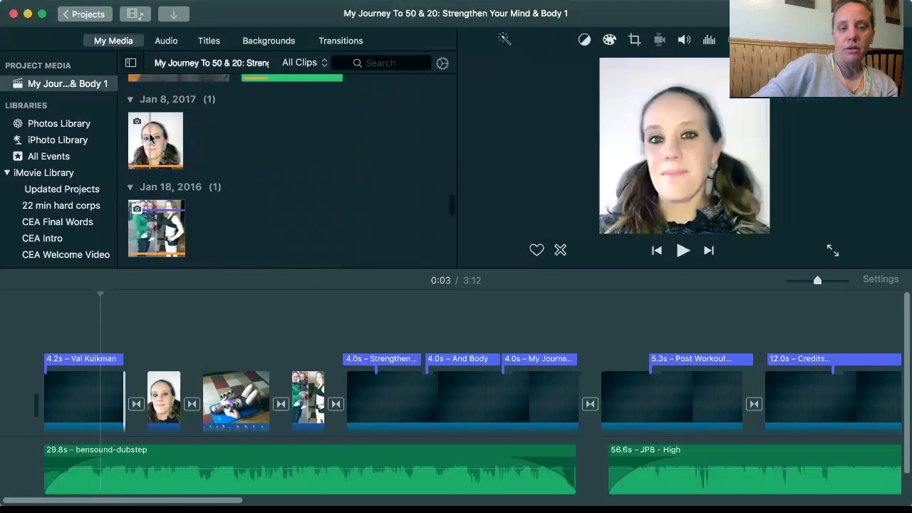
{"action": "left_click", "coordinate": [150, 138]}
{"action": "left_click_drag", "start_coordinate": [184, 302], "coordinate": [164, 385]}
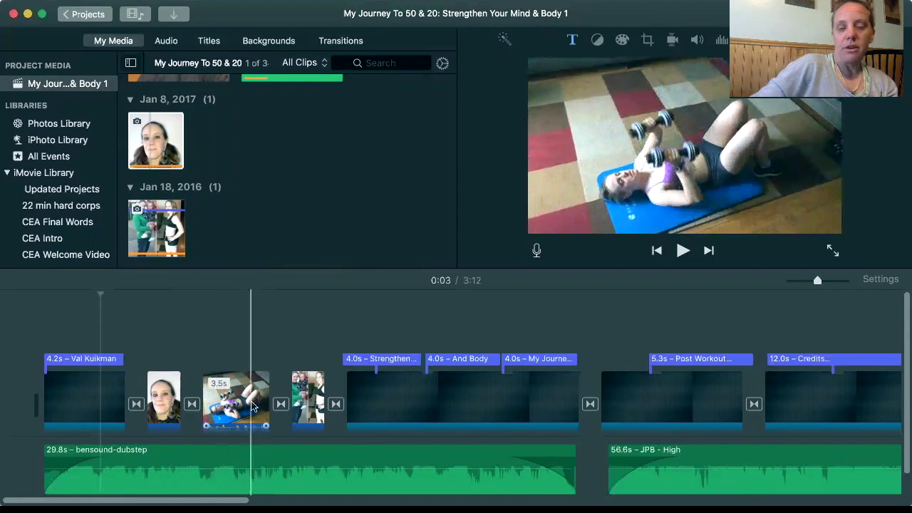
{"action": "left_click", "coordinate": [175, 16]}
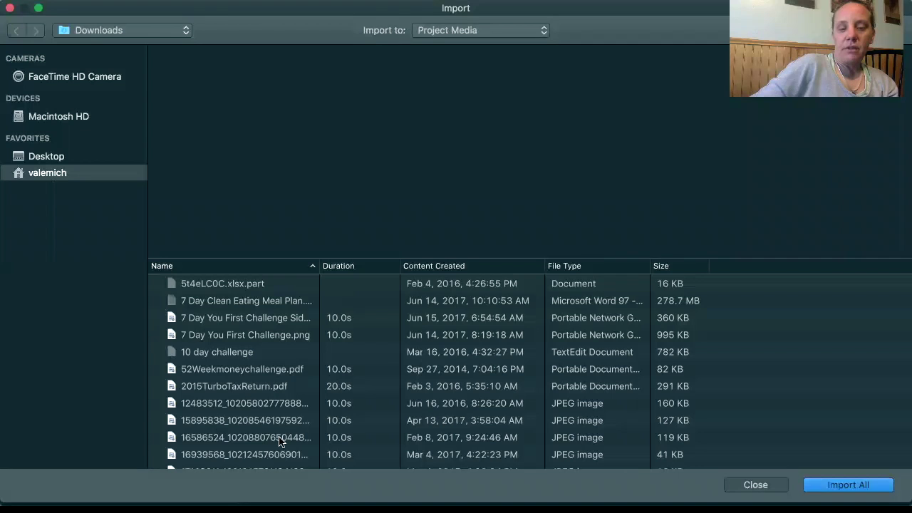
{"action": "scroll", "coordinate": [354, 421], "scroll_direction": "down", "scroll_amount": 10}
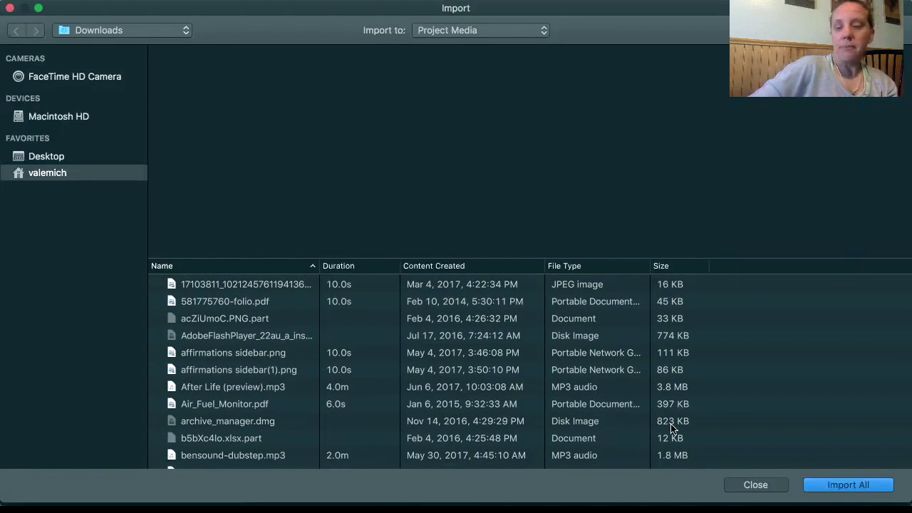
{"action": "left_click", "coordinate": [756, 485]}
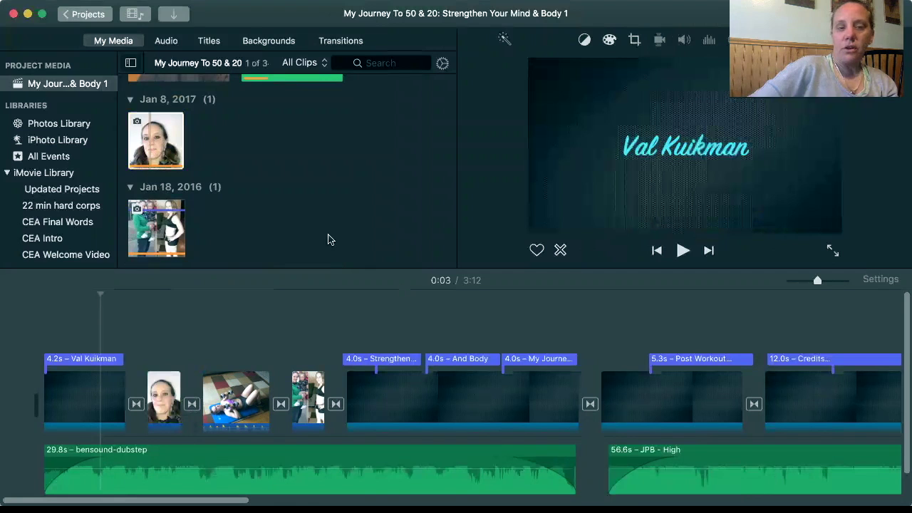
{"action": "scroll", "coordinate": [286, 150], "scroll_direction": "up", "scroll_amount": 5}
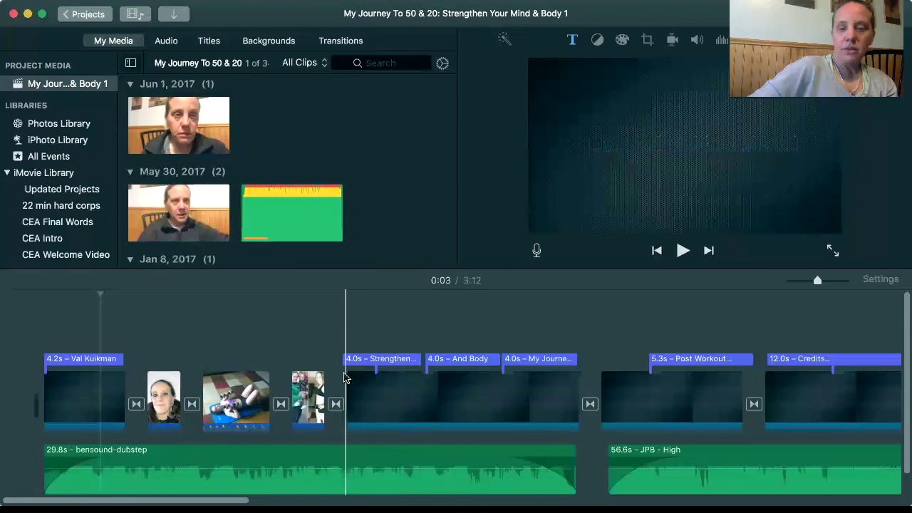
{"action": "key", "text": "space"}
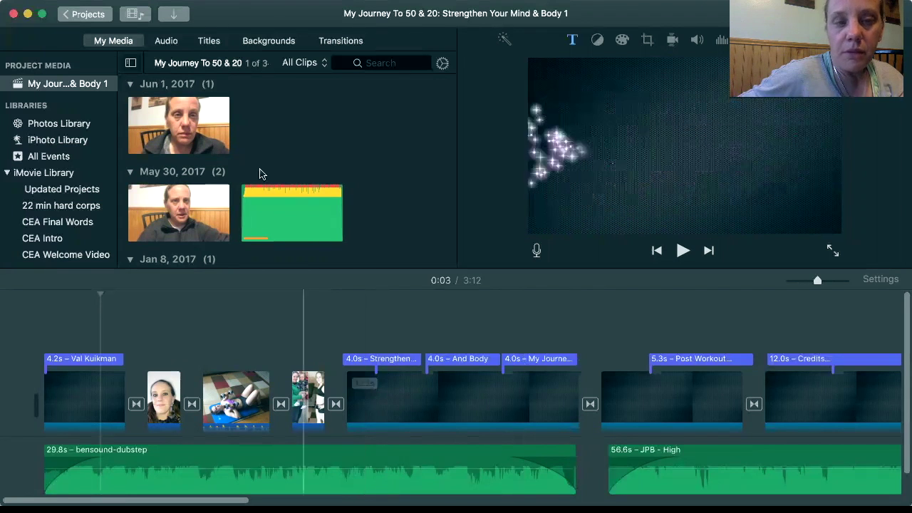
Check the My Journey 50 & 20 title's SignPainter-HouseScript font and cyan 44D9E6 colour, leaving both unchanged
{"action": "left_click", "coordinate": [268, 40]}
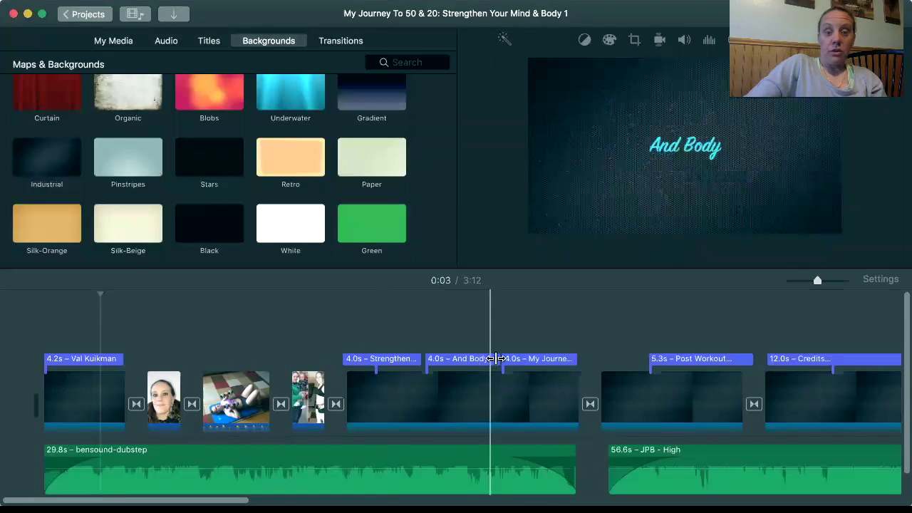
{"action": "left_click", "coordinate": [530, 359]}
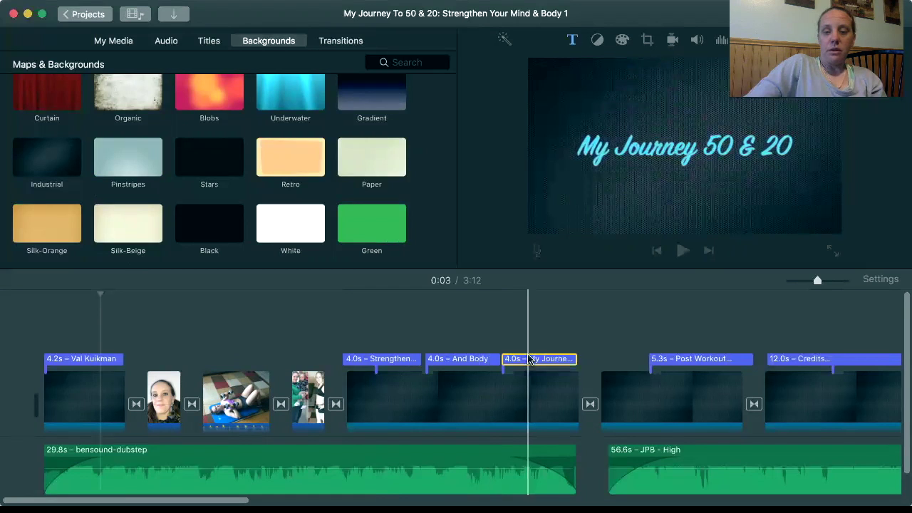
{"action": "left_click", "coordinate": [636, 186]}
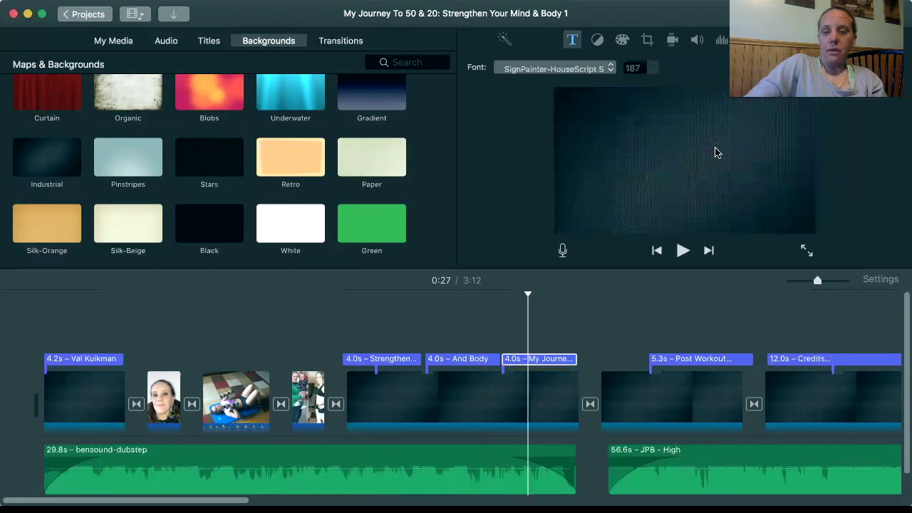
{"action": "left_click", "coordinate": [611, 69]}
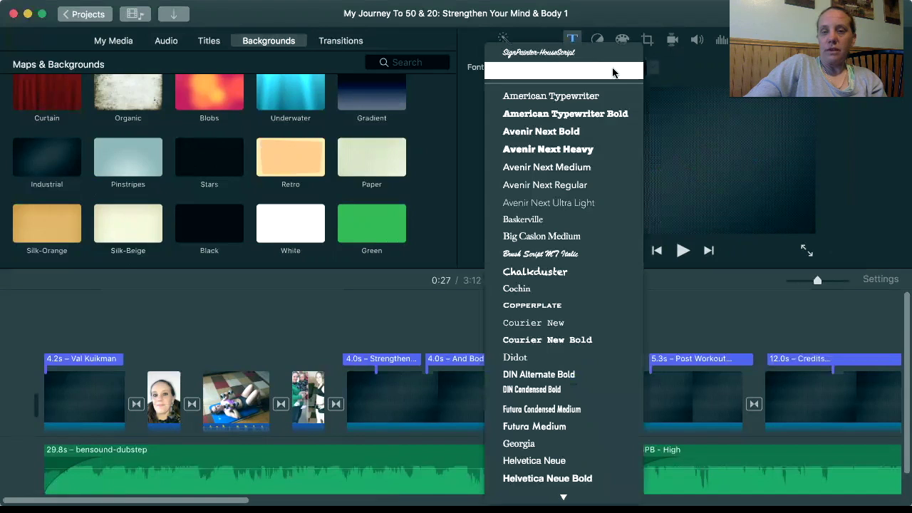
{"action": "left_click", "coordinate": [468, 133]}
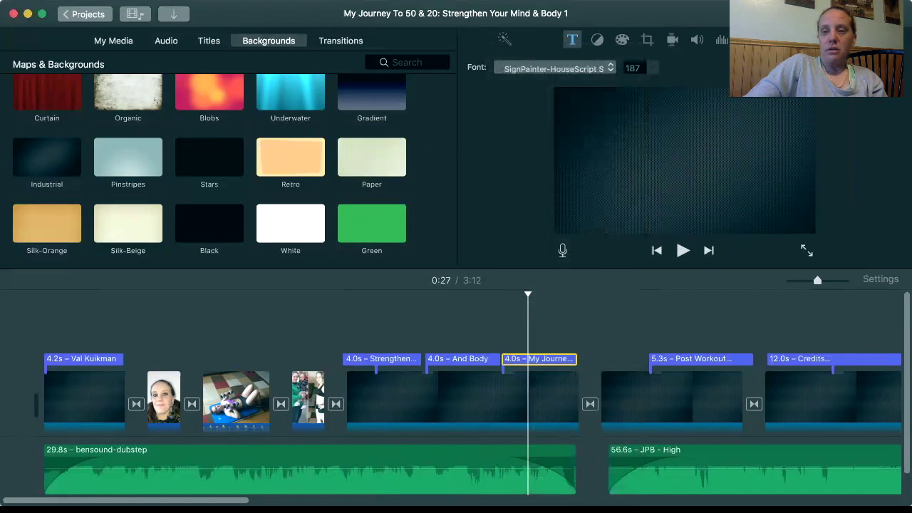
{"action": "left_click", "coordinate": [798, 68]}
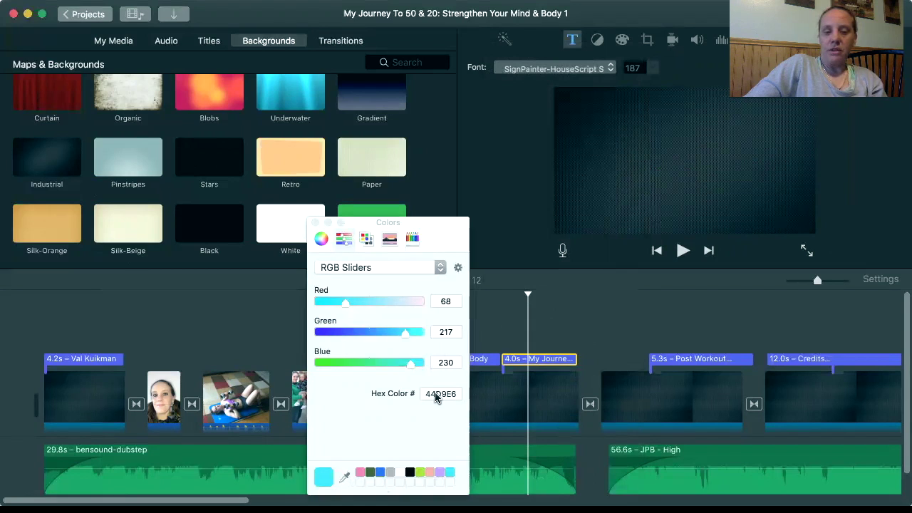
{"action": "left_click", "coordinate": [315, 223]}
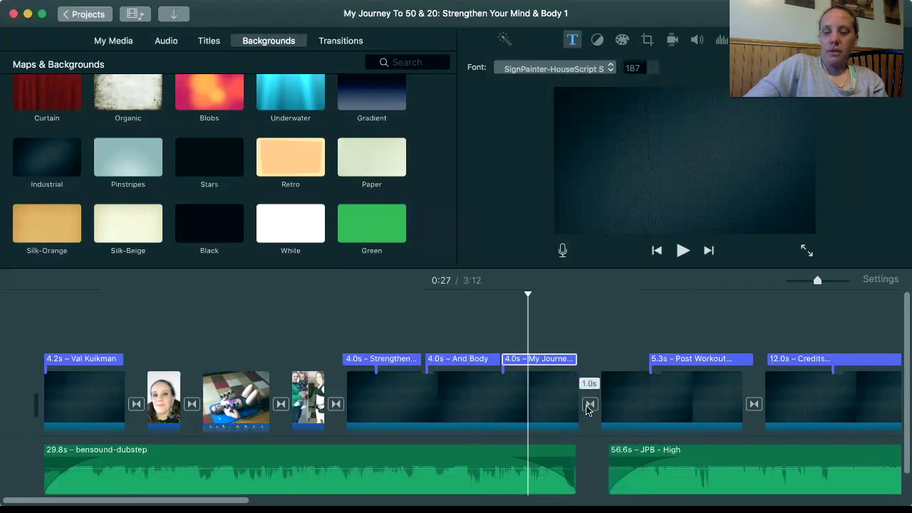
Switch the browser to Transitions to see styles like Cross Dissolve, Spin Out, Circle Open and Cube
{"action": "left_click", "coordinate": [325, 45]}
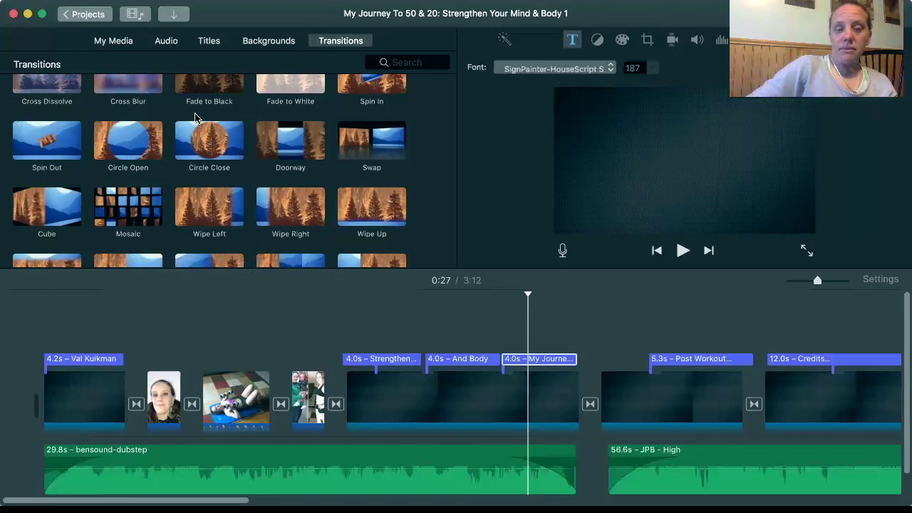
Import all files from the Downloads list, bringing the 2.0m music clip into My Media
{"action": "left_click", "coordinate": [176, 18]}
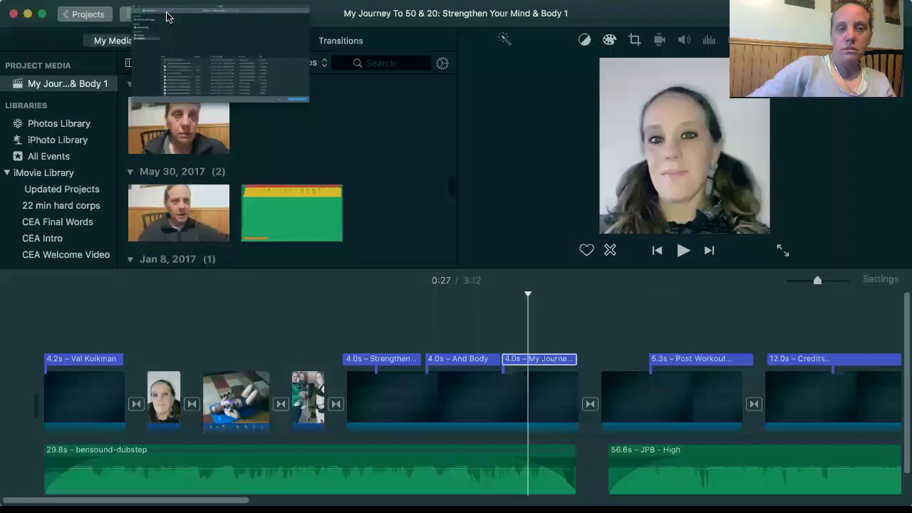
{"action": "scroll", "coordinate": [283, 333], "scroll_direction": "down", "scroll_amount": 10}
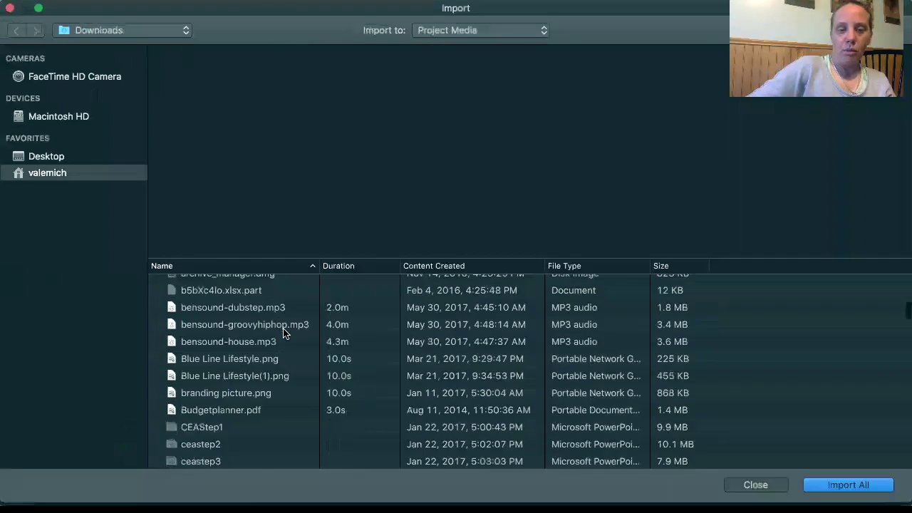
{"action": "scroll", "coordinate": [283, 334], "scroll_direction": "down", "scroll_amount": 10}
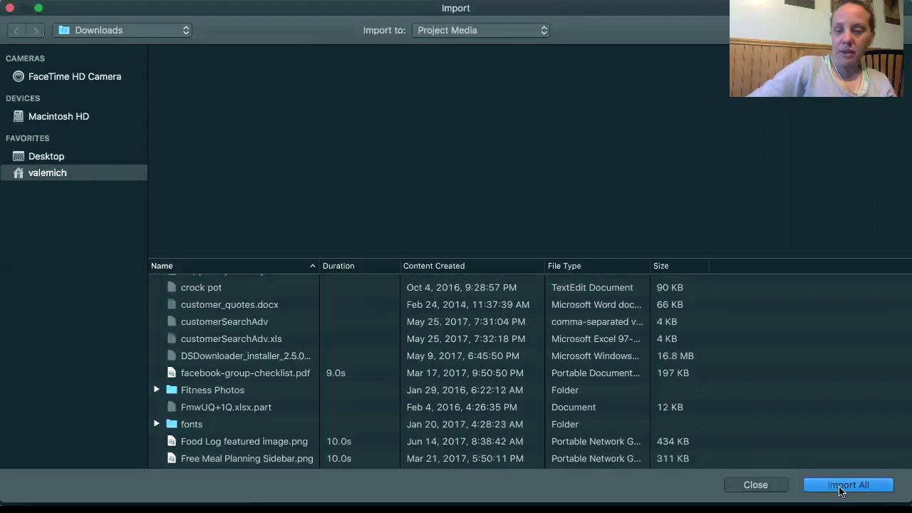
{"action": "left_click", "coordinate": [755, 485]}
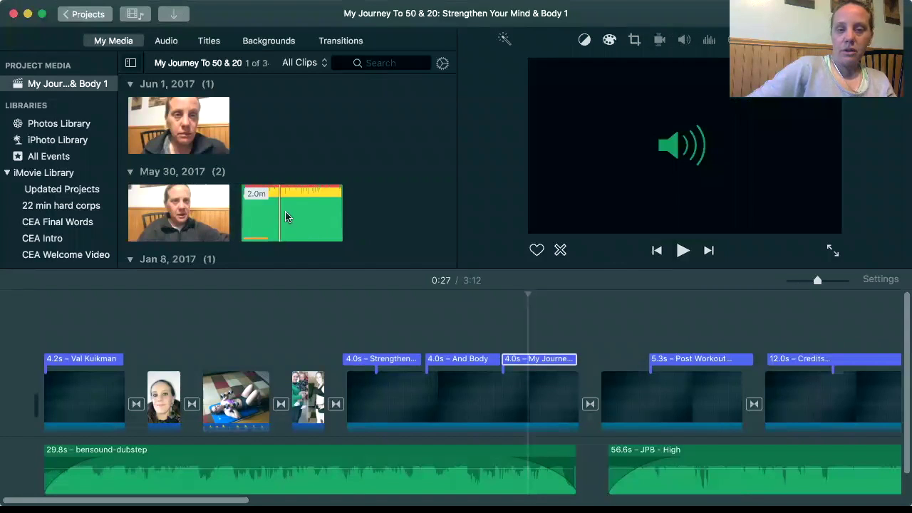
Add the bensound-dubstep music to the audio track at 50% volume, fade-in near its start
{"action": "left_click", "coordinate": [285, 219]}
{"action": "left_click_drag", "start_coordinate": [324, 198], "coordinate": [299, 334]}
{"action": "left_click_drag", "start_coordinate": [259, 476], "coordinate": [260, 460]}
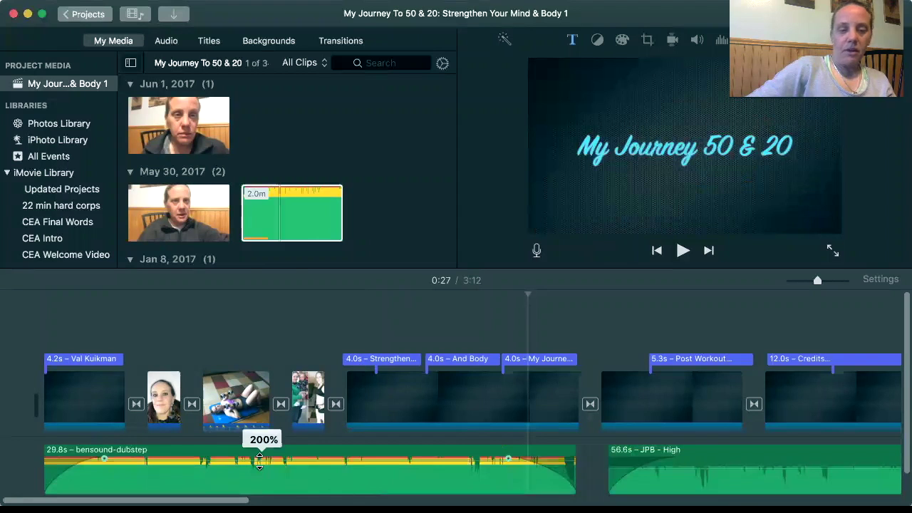
{"action": "left_click_drag", "start_coordinate": [260, 464], "coordinate": [259, 471]}
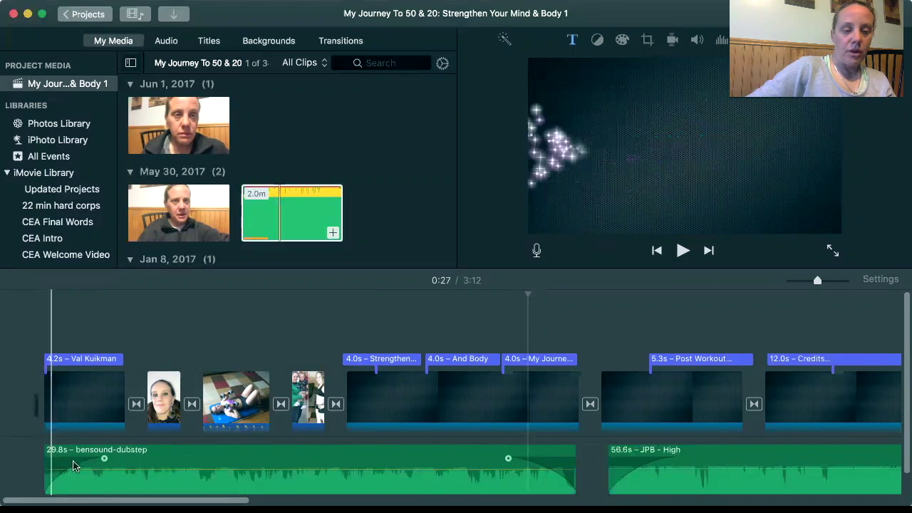
{"action": "left_click", "coordinate": [177, 468]}
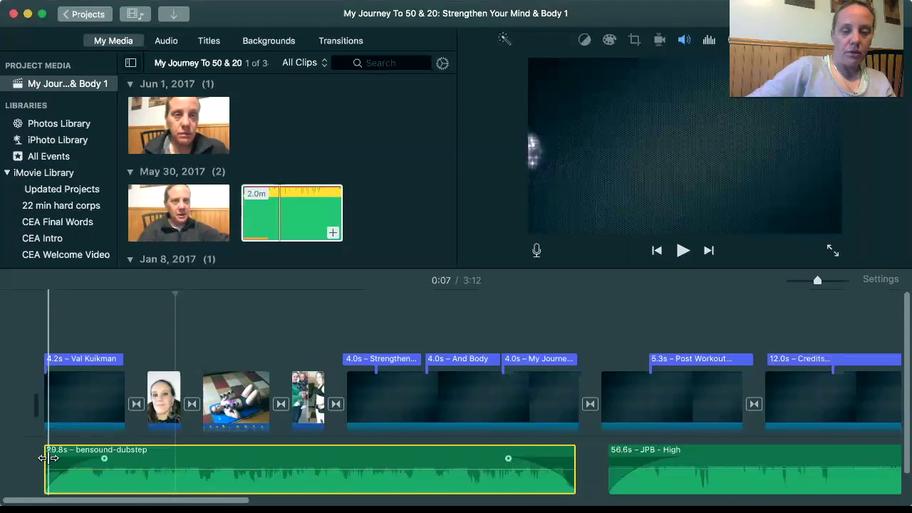
{"action": "mouse_move", "coordinate": [104, 458]}
{"action": "left_mouse_down"}
{"action": "mouse_move", "coordinate": [74, 458]}
{"action": "mouse_move", "coordinate": [104, 459]}
{"action": "left_mouse_up"}
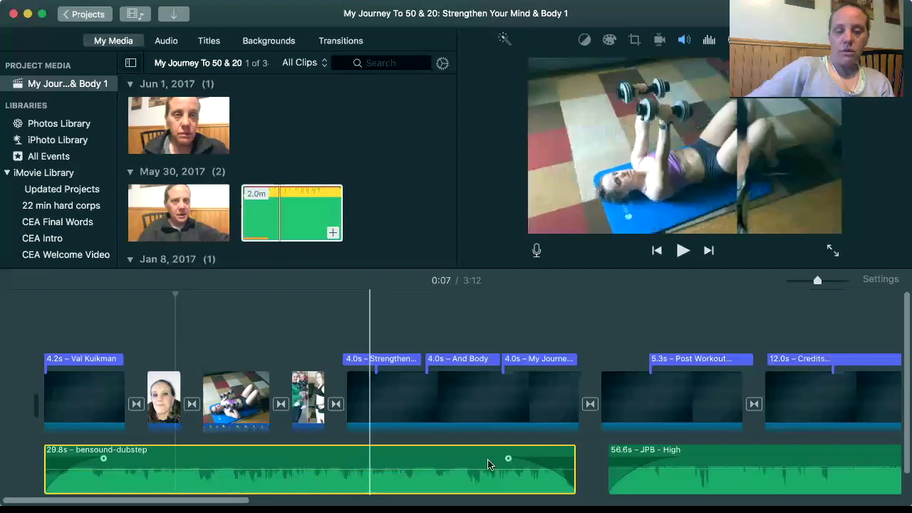
Check the music clip's options at 0:27, then nudge the Post Workout title slightly earlier
{"action": "left_click", "coordinate": [536, 467]}
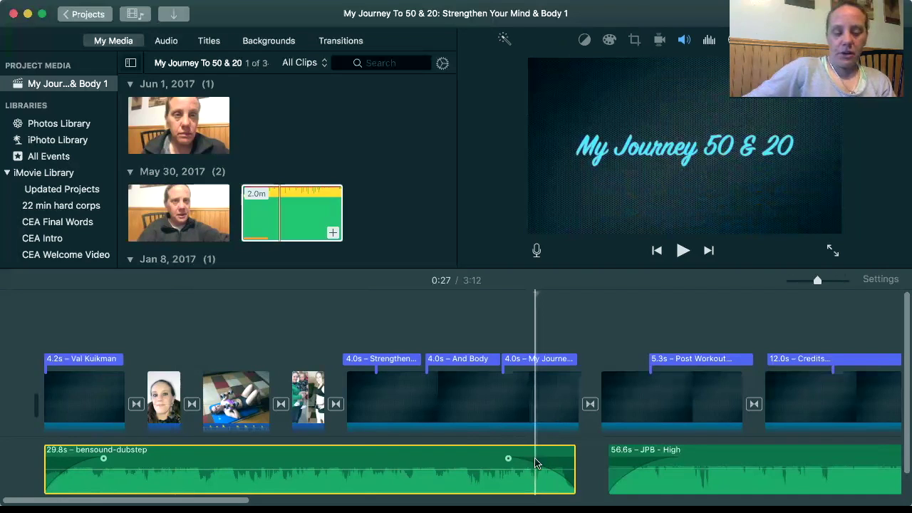
{"action": "right_click", "coordinate": [536, 463]}
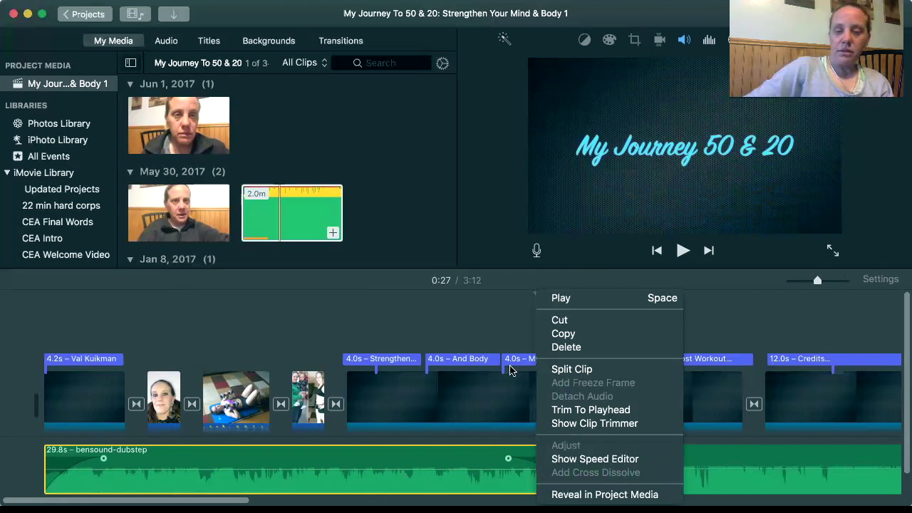
{"action": "left_click", "coordinate": [435, 327]}
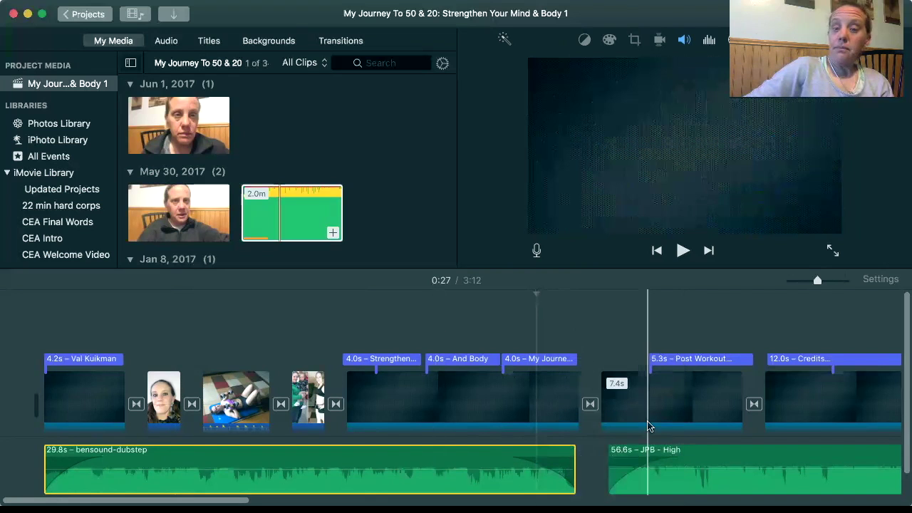
{"action": "scroll", "coordinate": [648, 422], "scroll_direction": "right", "scroll_amount": 3}
{"action": "scroll", "coordinate": [649, 422], "scroll_direction": "right", "scroll_amount": 2}
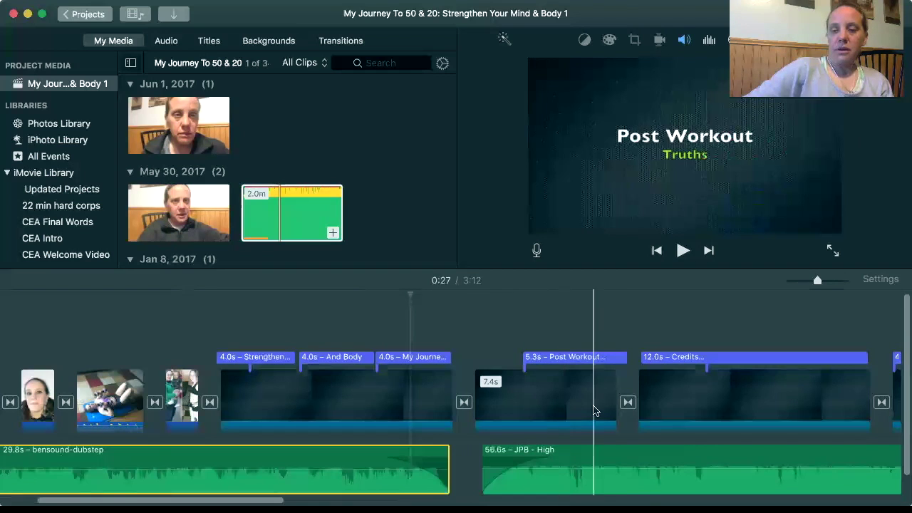
{"action": "left_click_drag", "start_coordinate": [614, 356], "coordinate": [577, 360]}
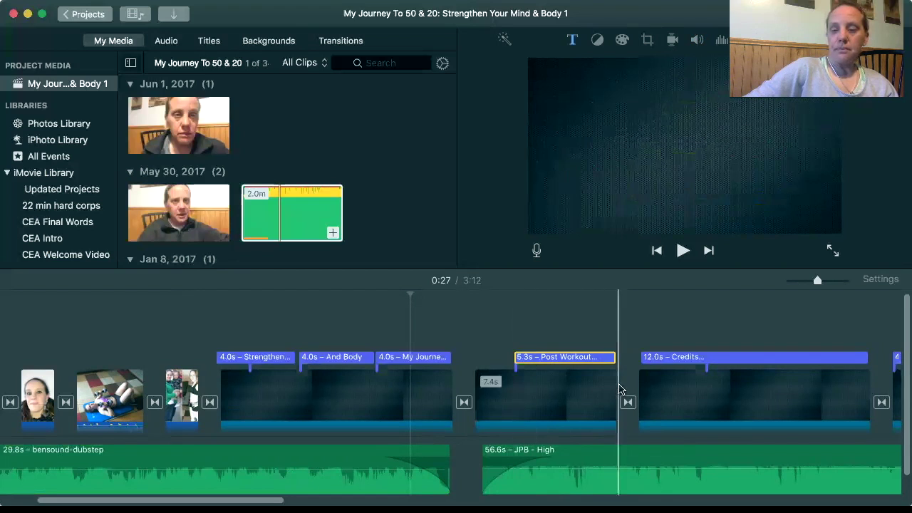
Show the Maps & Backgrounds collection in the browser
{"action": "scroll", "coordinate": [675, 363], "scroll_direction": "right", "scroll_amount": 5}
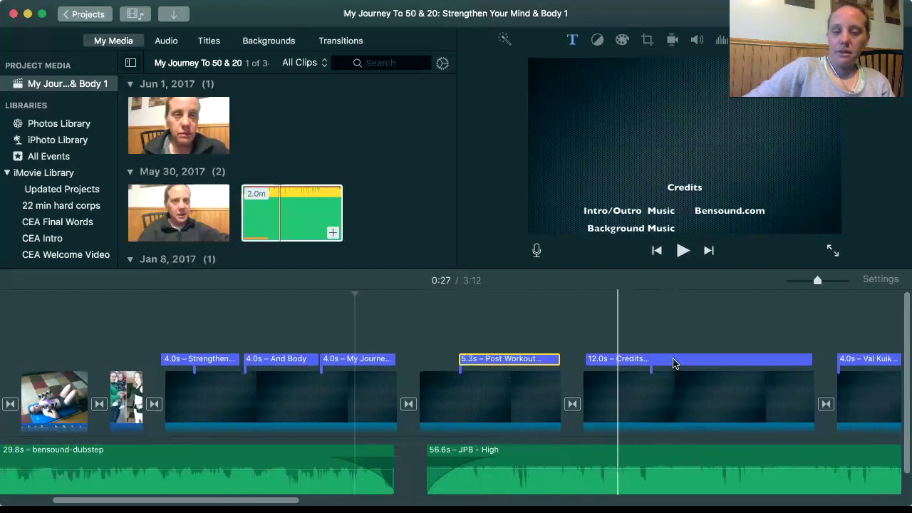
{"action": "scroll", "coordinate": [675, 364], "scroll_direction": "right", "scroll_amount": 1}
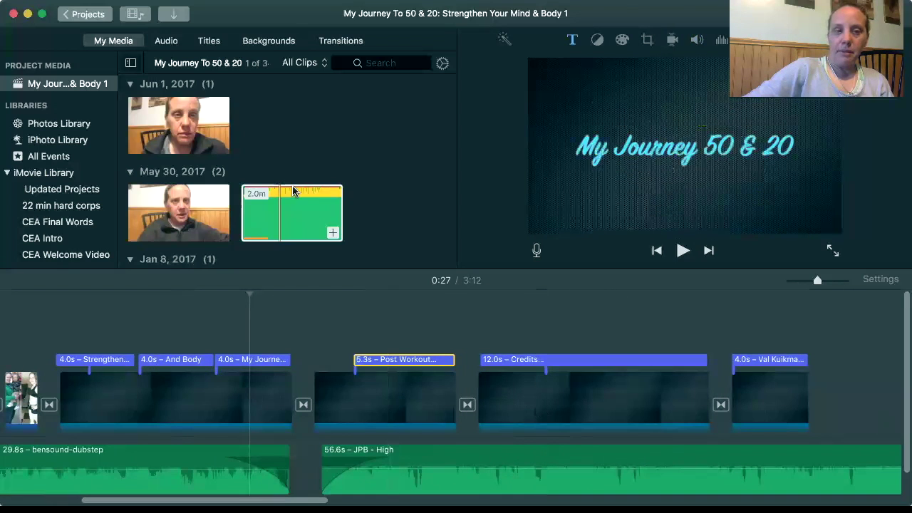
{"action": "left_click", "coordinate": [258, 42]}
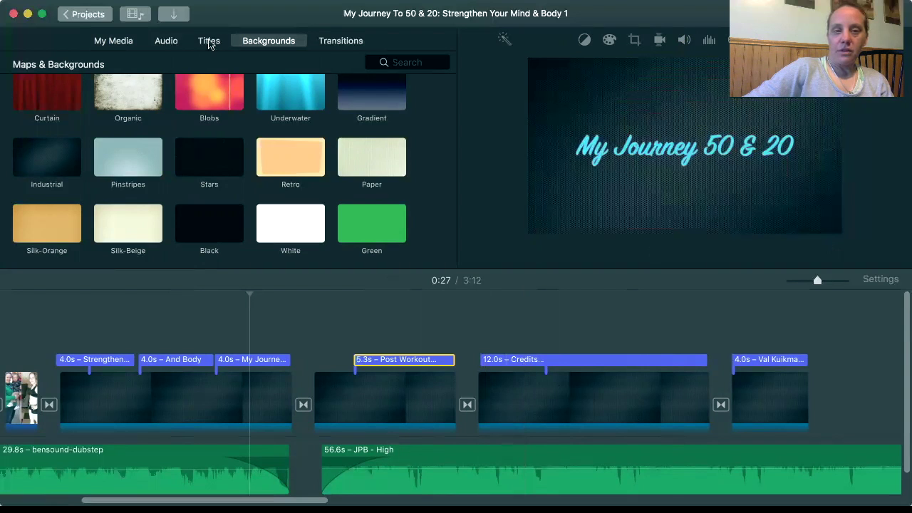
{"action": "key", "text": "super+3"}
{"action": "scroll", "coordinate": [261, 188], "scroll_direction": "down", "scroll_amount": 4}
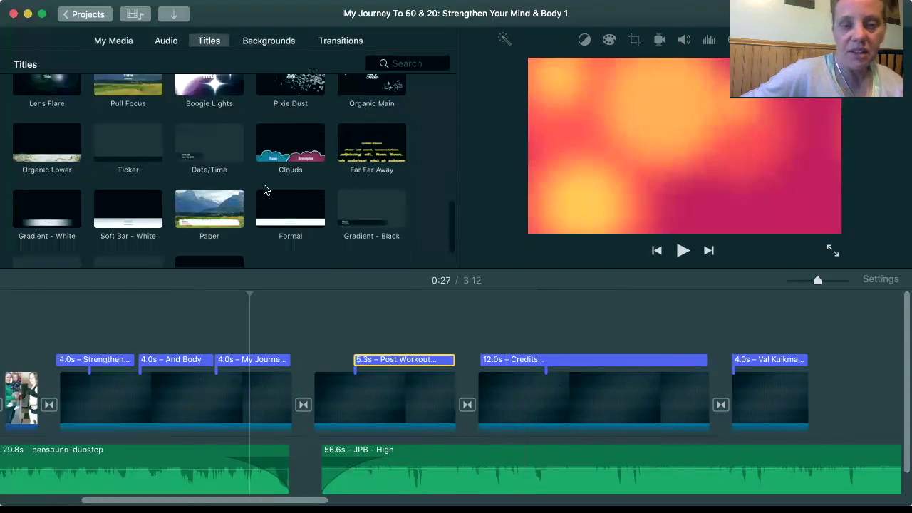
{"action": "scroll", "coordinate": [264, 188], "scroll_direction": "up", "scroll_amount": 1}
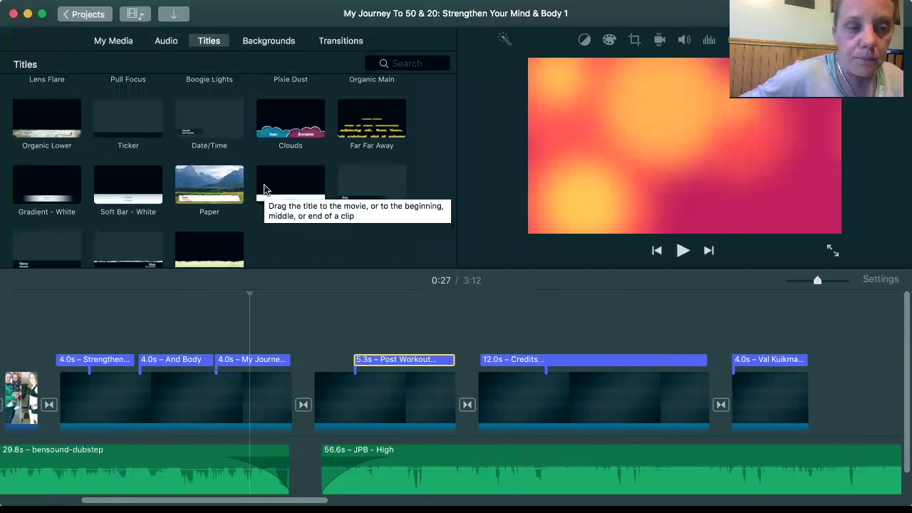
{"action": "left_click", "coordinate": [193, 135]}
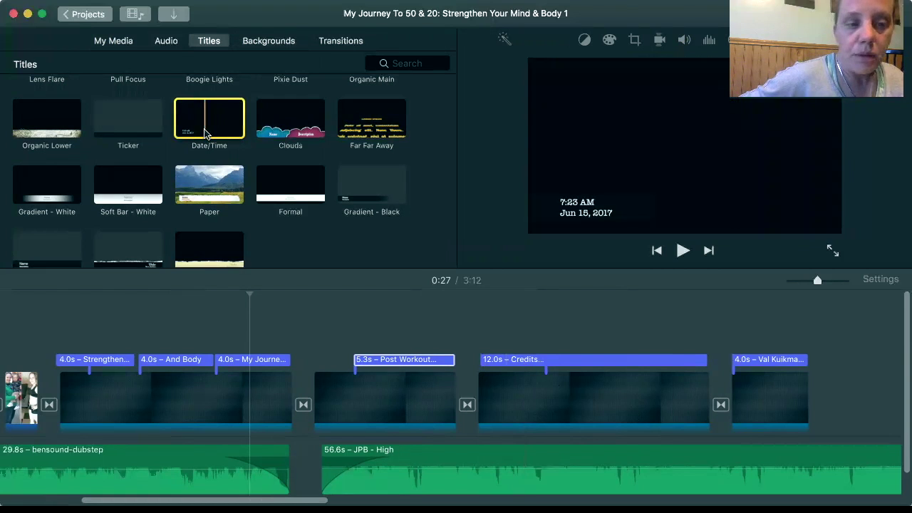
{"action": "scroll", "coordinate": [204, 134], "scroll_direction": "up", "scroll_amount": 4}
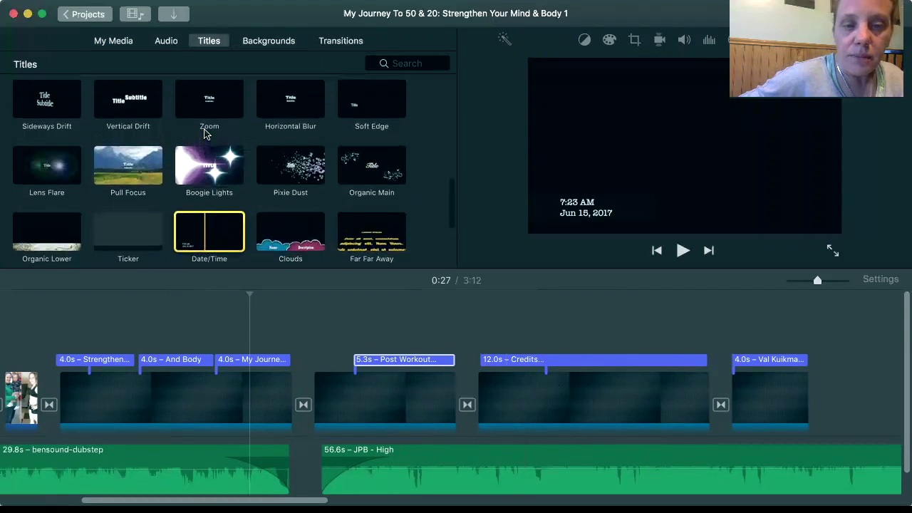
{"action": "scroll", "coordinate": [205, 134], "scroll_direction": "down", "scroll_amount": 5}
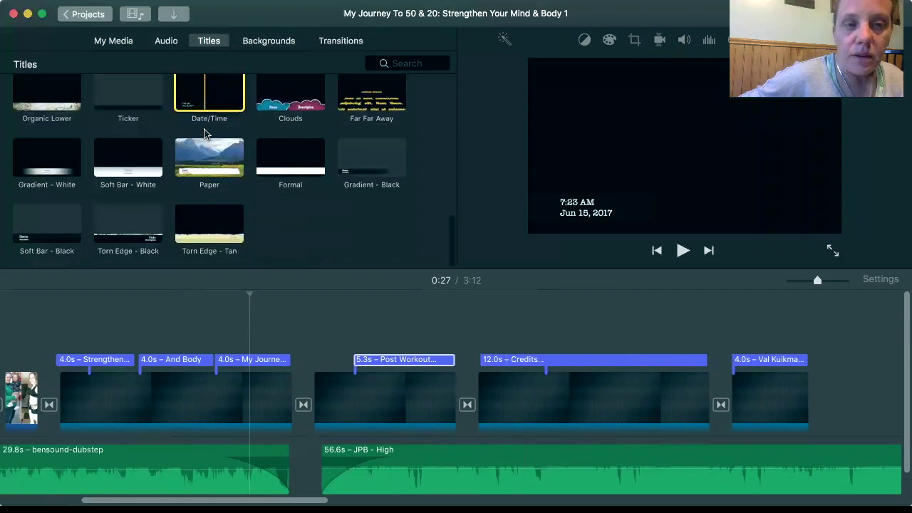
{"action": "scroll", "coordinate": [204, 134], "scroll_direction": "up", "scroll_amount": 6}
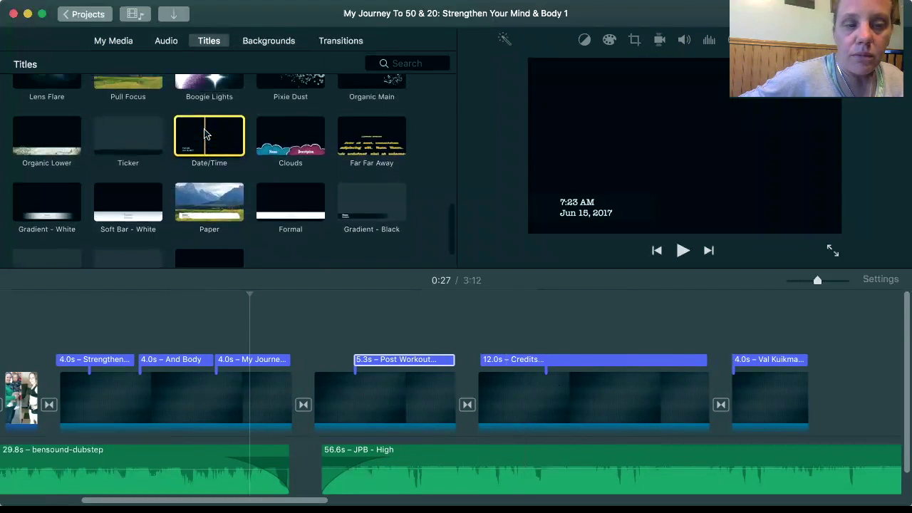
{"action": "scroll", "coordinate": [204, 134], "scroll_direction": "up", "scroll_amount": 4}
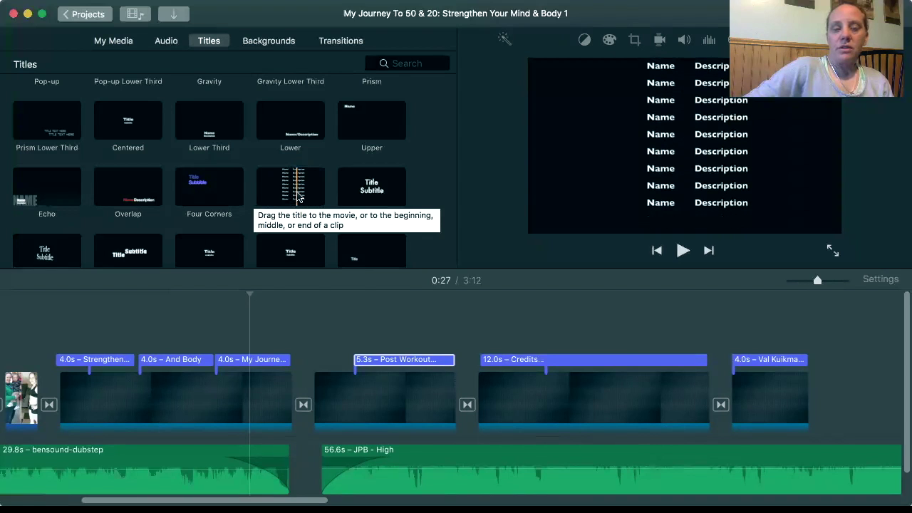
Add a 12.0s Scrolling Credits title onto the Credits clip in the timeline
{"action": "left_click", "coordinate": [298, 197]}
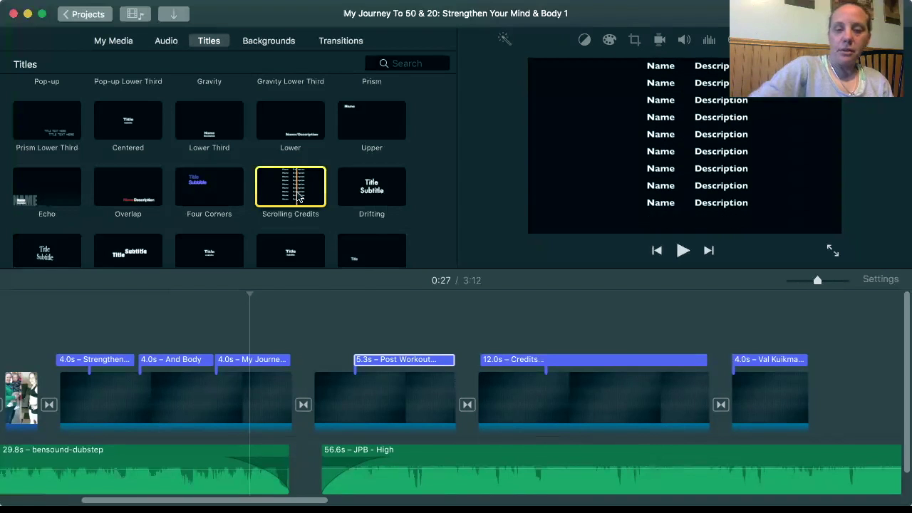
{"action": "mouse_move", "coordinate": [299, 198]}
{"action": "left_mouse_down"}
{"action": "mouse_move", "coordinate": [528, 367]}
{"action": "mouse_move", "coordinate": [464, 299]}
{"action": "mouse_move", "coordinate": [307, 196]}
{"action": "left_mouse_up"}
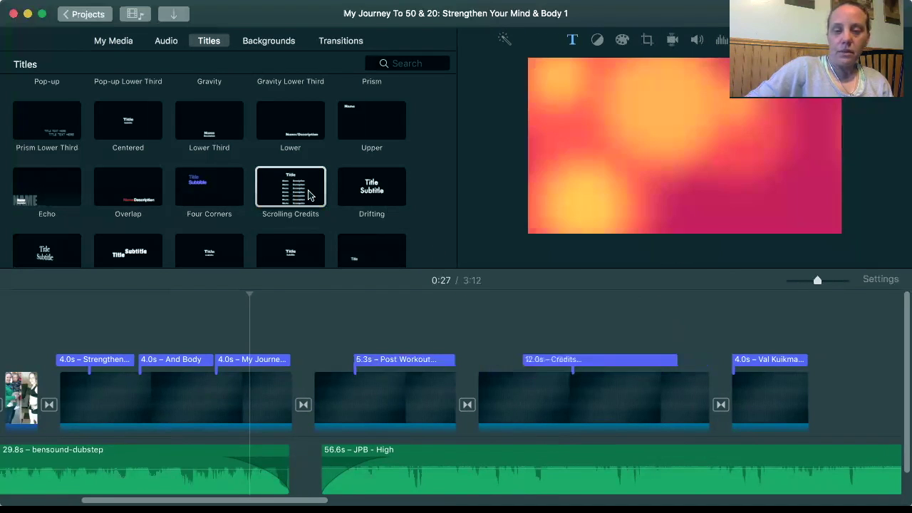
{"action": "left_click", "coordinate": [536, 365]}
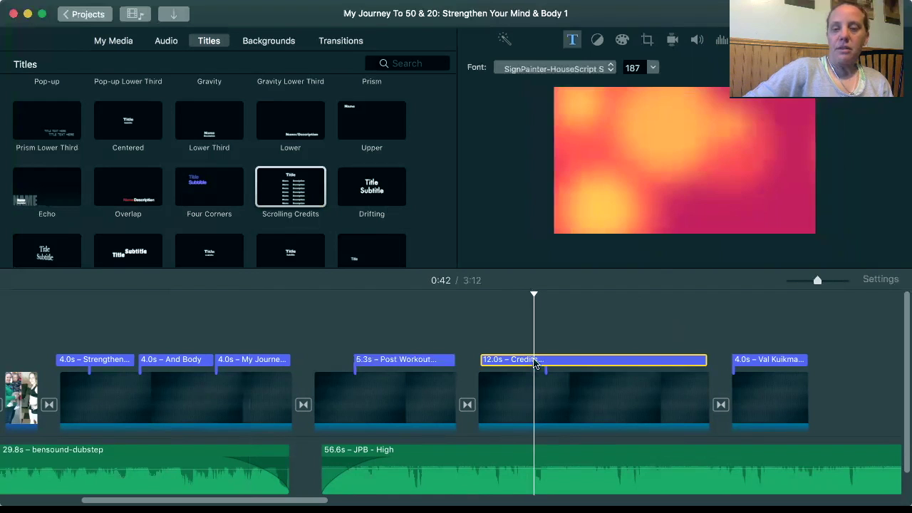
{"action": "left_click", "coordinate": [519, 412]}
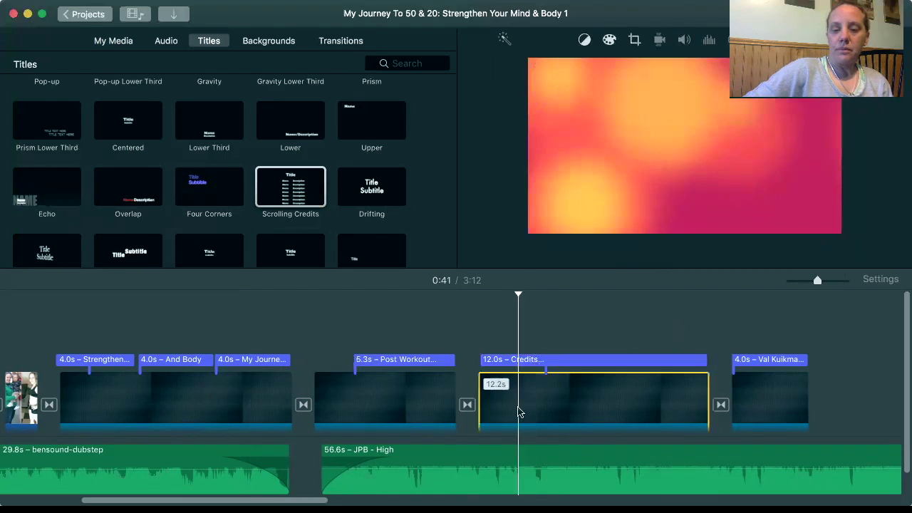
{"action": "left_click", "coordinate": [541, 365]}
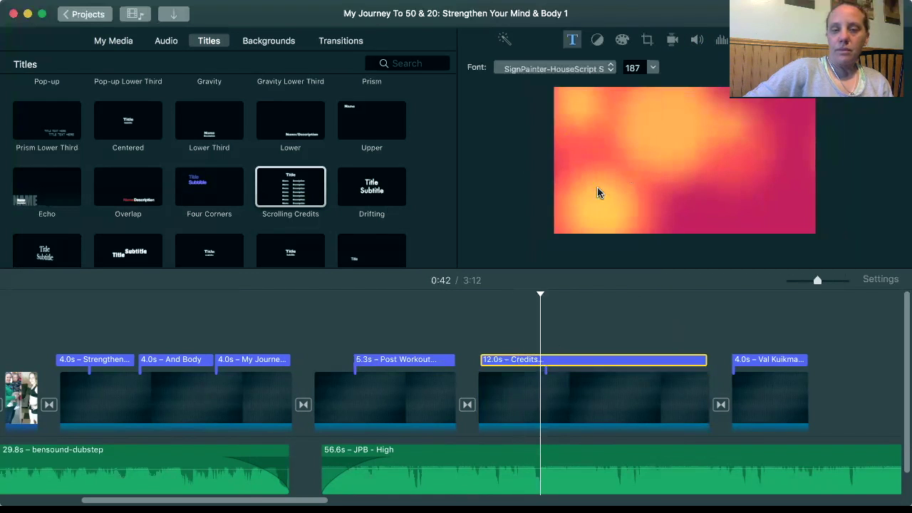
Reselect the Credits title over the fourth clip to edit its SignPainter-HouseScript size 187 text
{"action": "left_click", "coordinate": [211, 250]}
{"action": "left_click", "coordinate": [345, 401]}
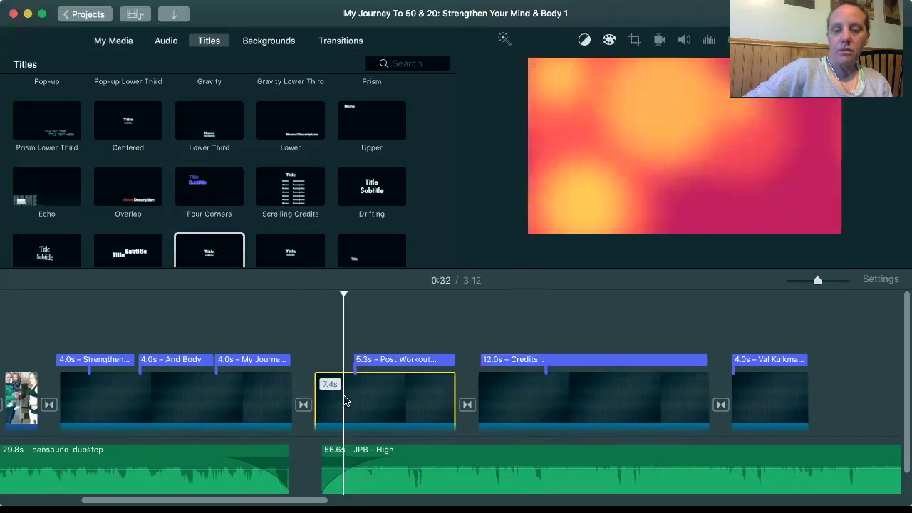
{"action": "left_click", "coordinate": [523, 483]}
{"action": "left_click", "coordinate": [583, 416]}
{"action": "left_click", "coordinate": [529, 360]}
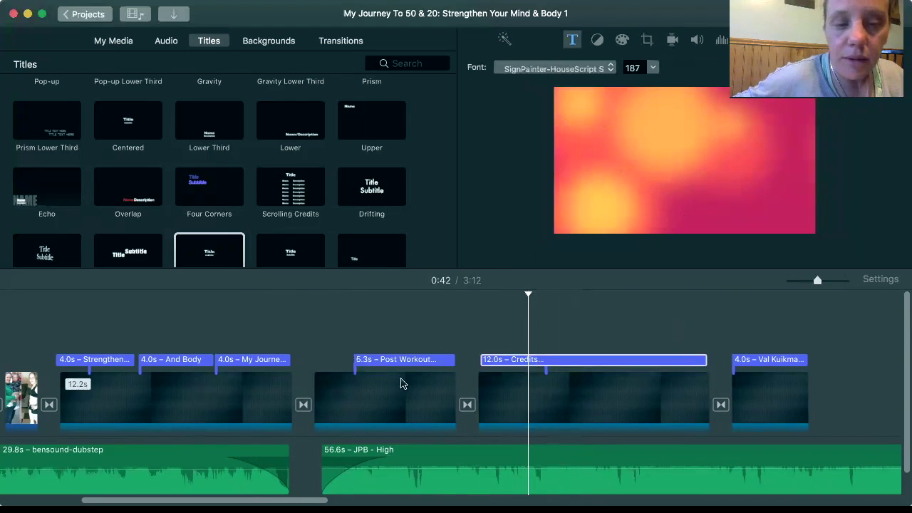
{"action": "left_click", "coordinate": [513, 361]}
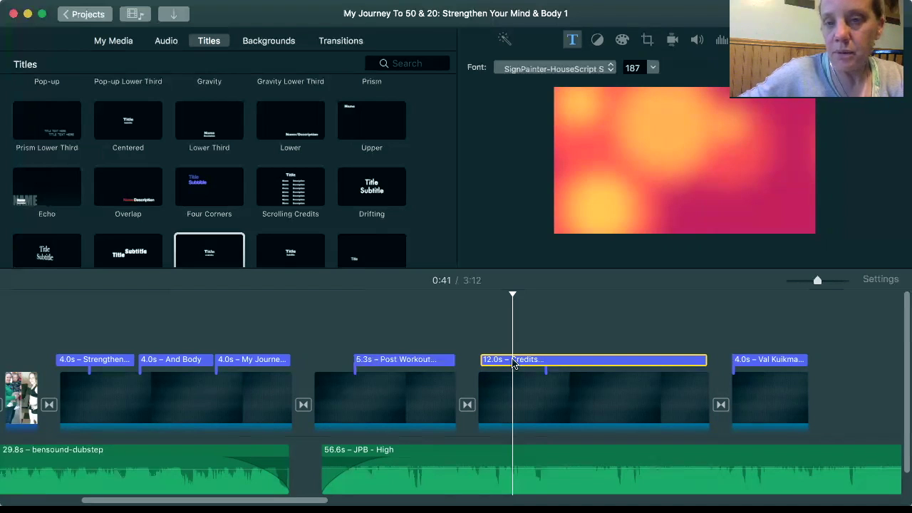
{"action": "left_click", "coordinate": [529, 361]}
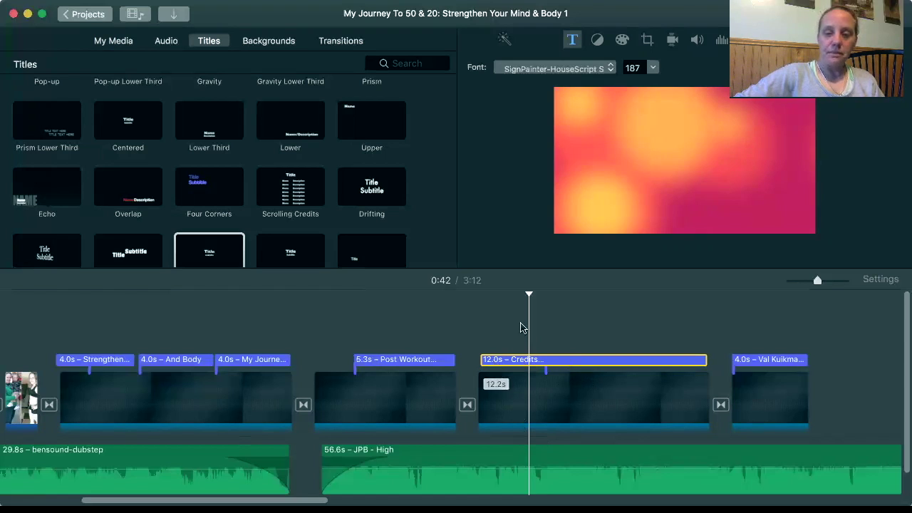
{"action": "left_click", "coordinate": [422, 419]}
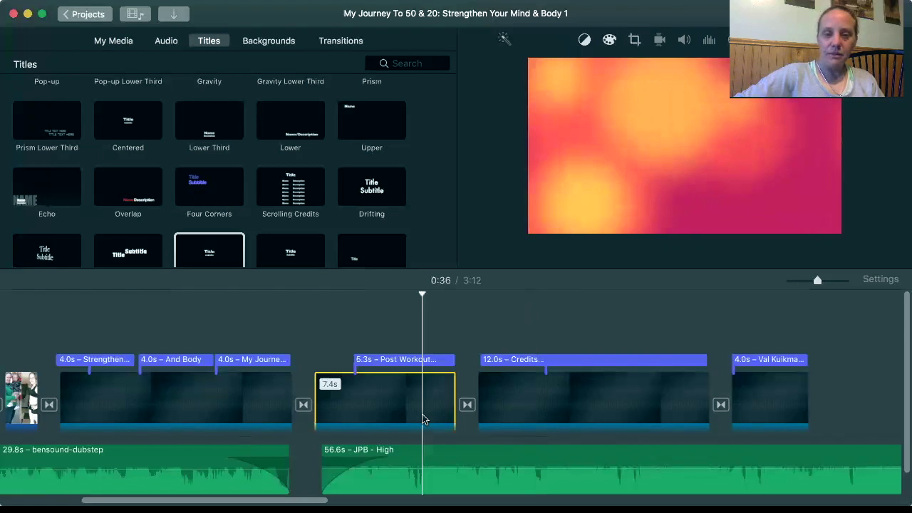
{"action": "scroll", "coordinate": [170, 369], "scroll_direction": "left", "scroll_amount": 8}
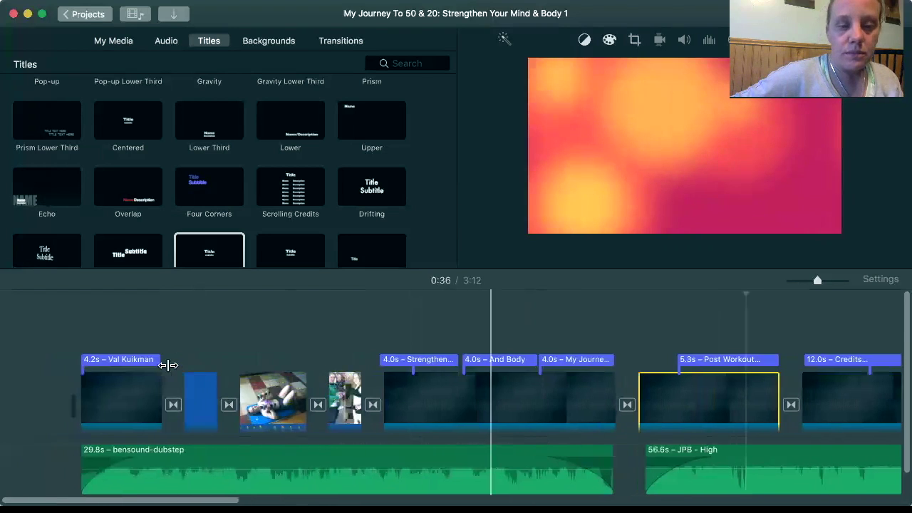
{"action": "left_click", "coordinate": [93, 397]}
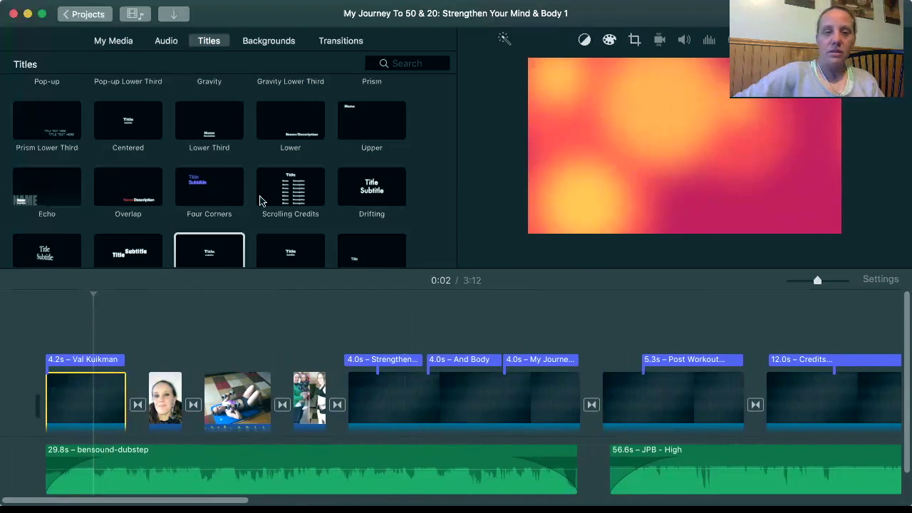
{"action": "scroll", "coordinate": [264, 201], "scroll_direction": "up", "scroll_amount": 10}
{"action": "left_click", "coordinate": [100, 41]}
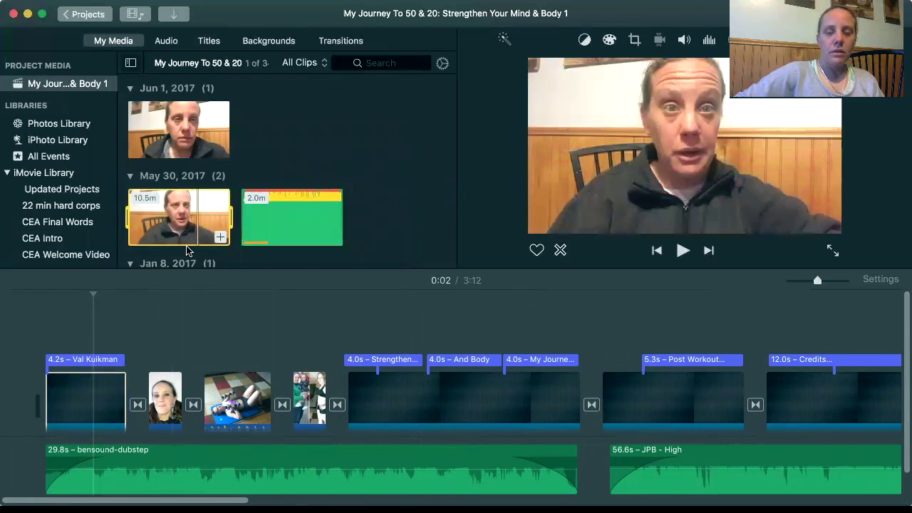
{"action": "left_click", "coordinate": [95, 410]}
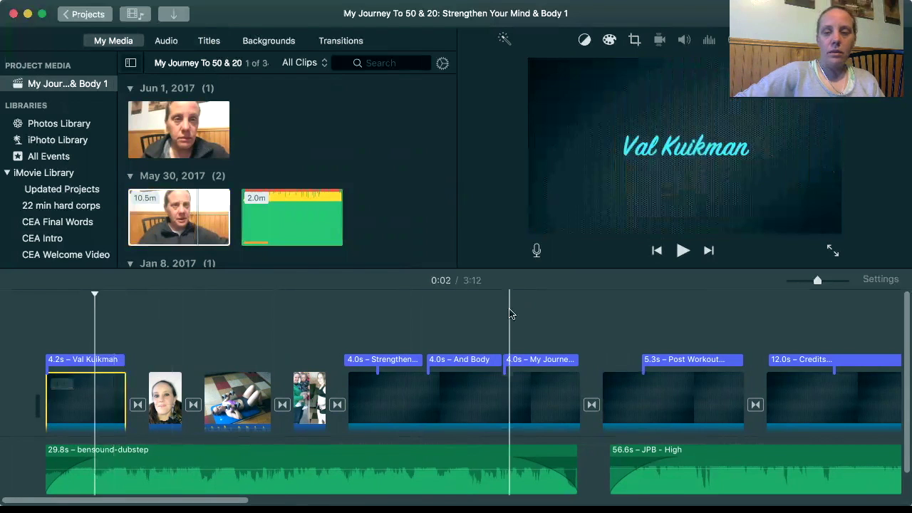
Step through the timeline clip by clip, from the opening titles to the Credits clip
{"action": "left_click", "coordinate": [708, 251]}
{"action": "left_click", "coordinate": [708, 251]}
{"action": "left_click", "coordinate": [708, 251]}
{"action": "left_click", "coordinate": [709, 251]}
{"action": "left_click", "coordinate": [708, 251]}
{"action": "left_click", "coordinate": [709, 251]}
{"action": "left_click", "coordinate": [708, 250]}
{"action": "left_click", "coordinate": [708, 251]}
{"action": "left_click", "coordinate": [708, 250]}
{"action": "left_click", "coordinate": [709, 250]}
{"action": "left_click", "coordinate": [709, 251]}
{"action": "left_click", "coordinate": [708, 251]}
{"action": "left_click", "coordinate": [708, 251]}
{"action": "left_click", "coordinate": [708, 251]}
{"action": "left_click", "coordinate": [708, 251]}
{"action": "left_click", "coordinate": [709, 251]}
{"action": "left_click", "coordinate": [708, 251]}
{"action": "left_click", "coordinate": [708, 251]}
{"action": "left_click", "coordinate": [709, 251]}
{"action": "left_click", "coordinate": [709, 250]}
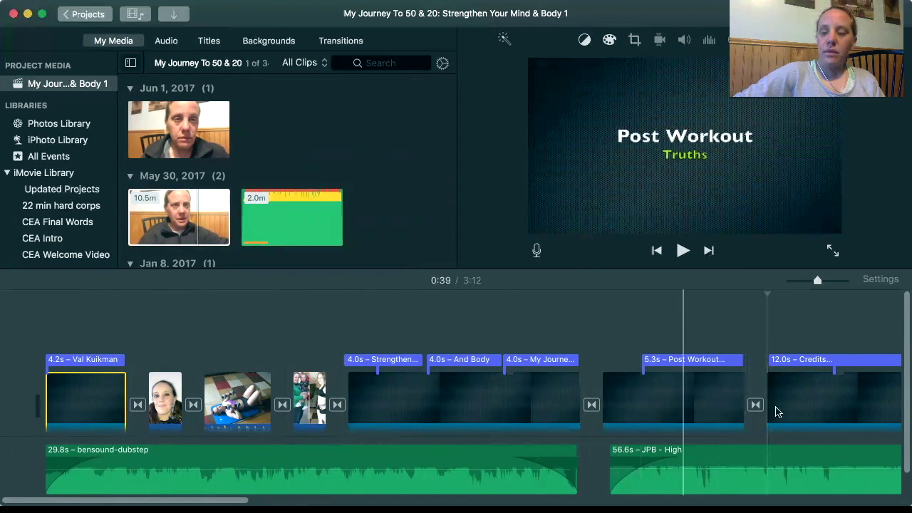
{"action": "scroll", "coordinate": [774, 376], "scroll_direction": "right", "scroll_amount": 5}
{"action": "left_click", "coordinate": [591, 359]}
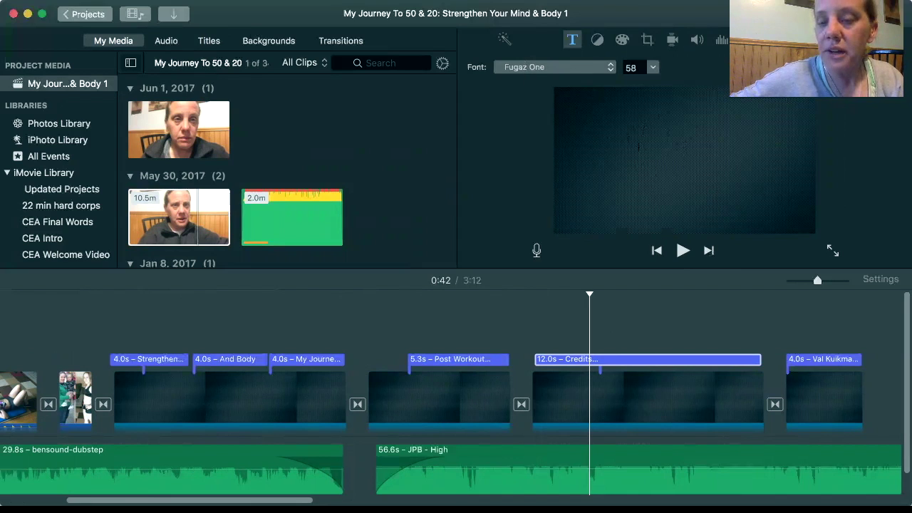
{"action": "key", "text": "Return"}
{"action": "key", "text": "super+z"}
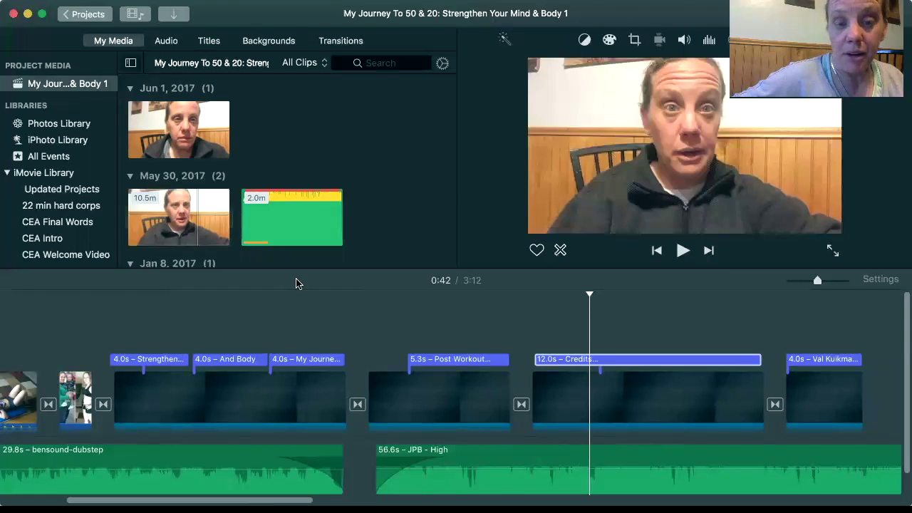
{"action": "scroll", "coordinate": [224, 421], "scroll_direction": "left", "scroll_amount": 2}
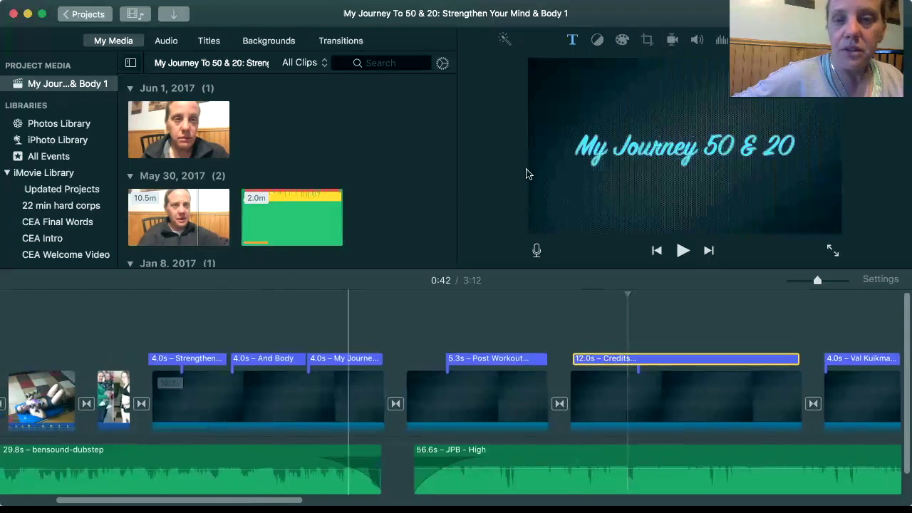
{"action": "left_click", "coordinate": [522, 461]}
{"action": "left_click", "coordinate": [523, 460]}
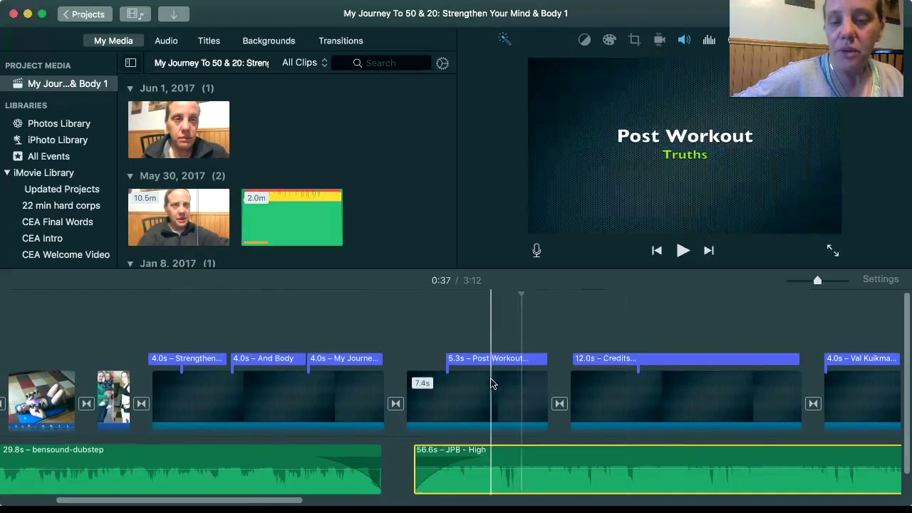
{"action": "left_click", "coordinate": [477, 404]}
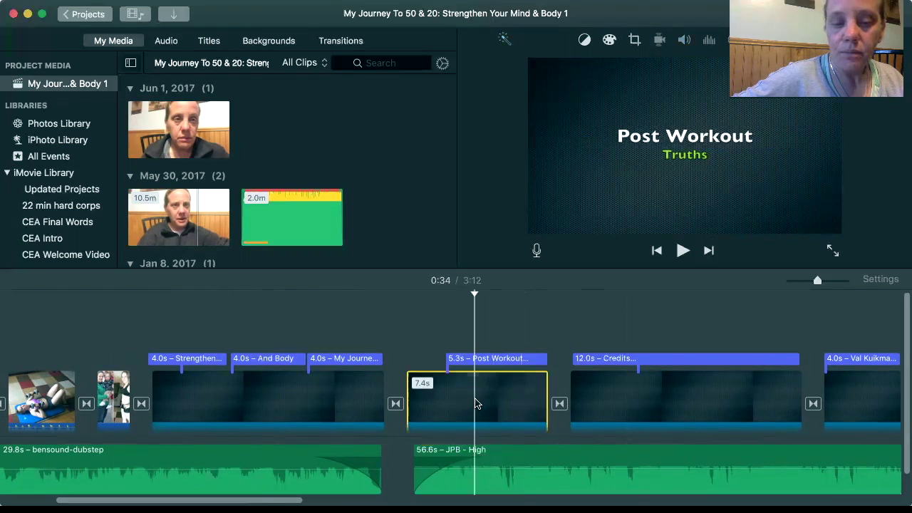
{"action": "left_click", "coordinate": [47, 388]}
{"action": "scroll", "coordinate": [50, 392], "scroll_direction": "left", "scroll_amount": 5}
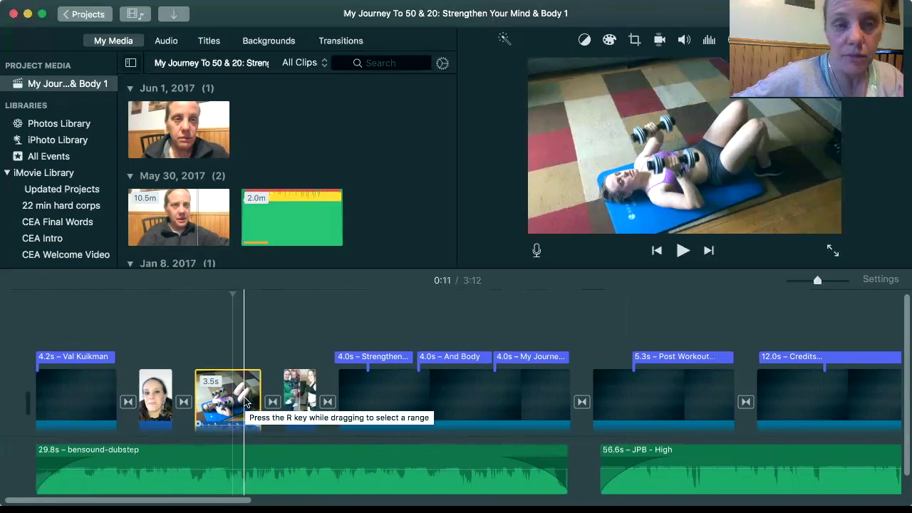
Keep the 3.5s dumbbell clip at 100% volume with 'Lower volume of other clips' unticked
{"action": "left_click", "coordinate": [245, 404]}
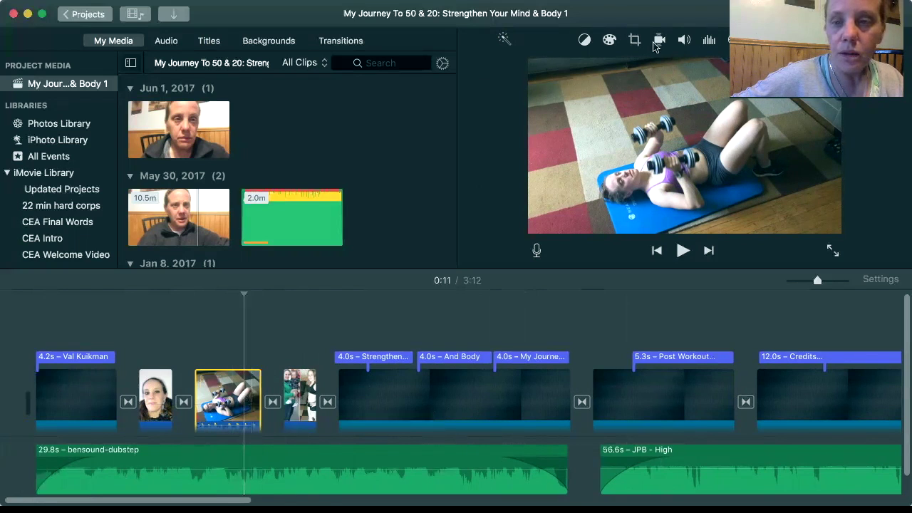
{"action": "left_click", "coordinate": [684, 42]}
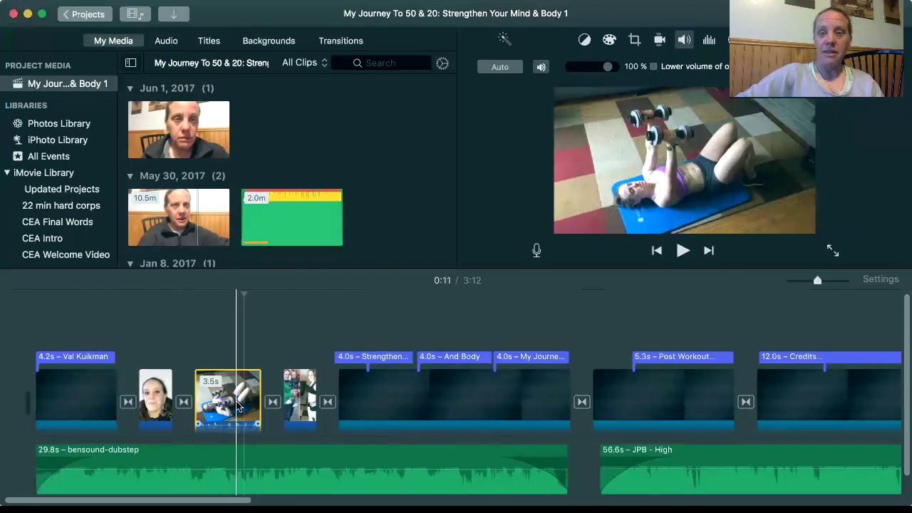
{"action": "left_click", "coordinate": [654, 66]}
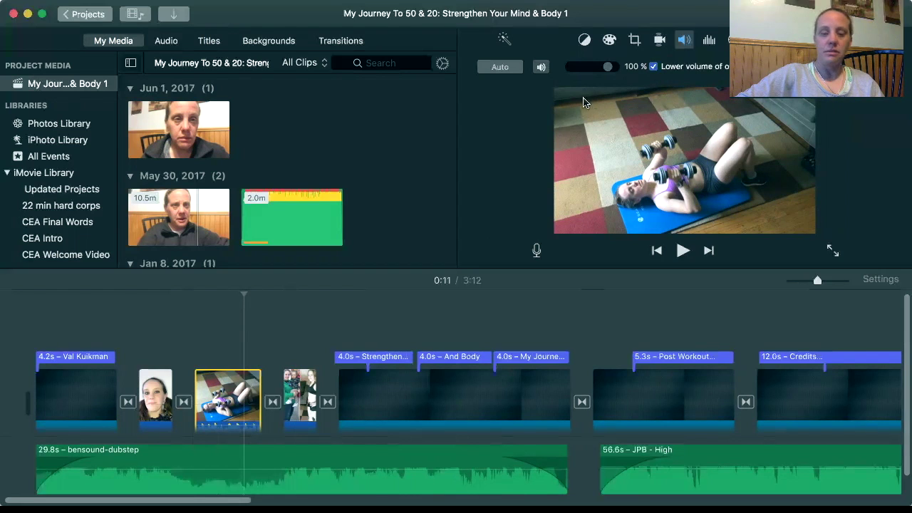
{"action": "left_click", "coordinate": [653, 68]}
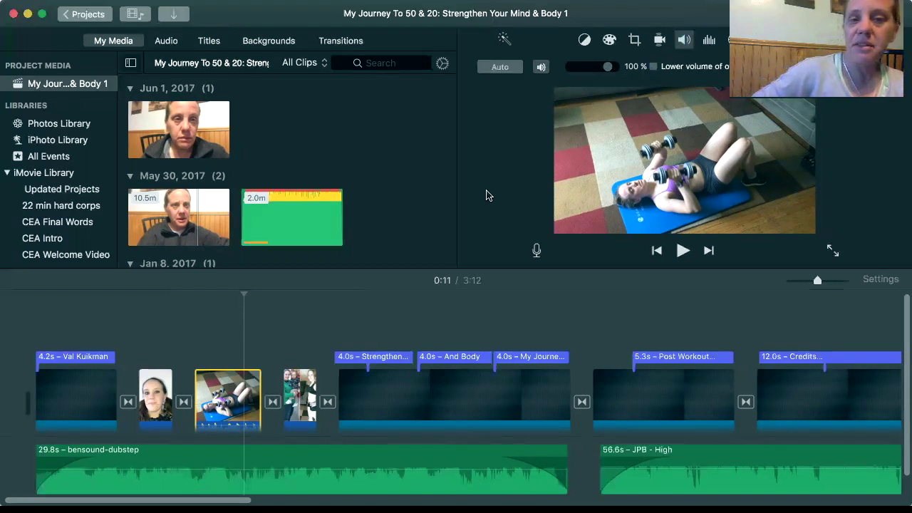